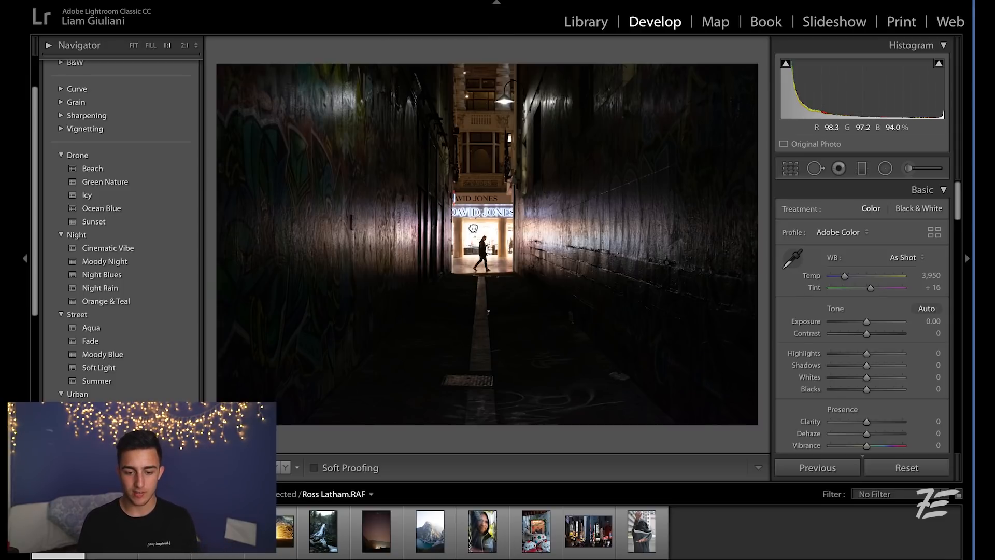
Hide the top panel and the filmstrip to enlarge the photo view.
left_click(473, 229)
left_click(503, 174)
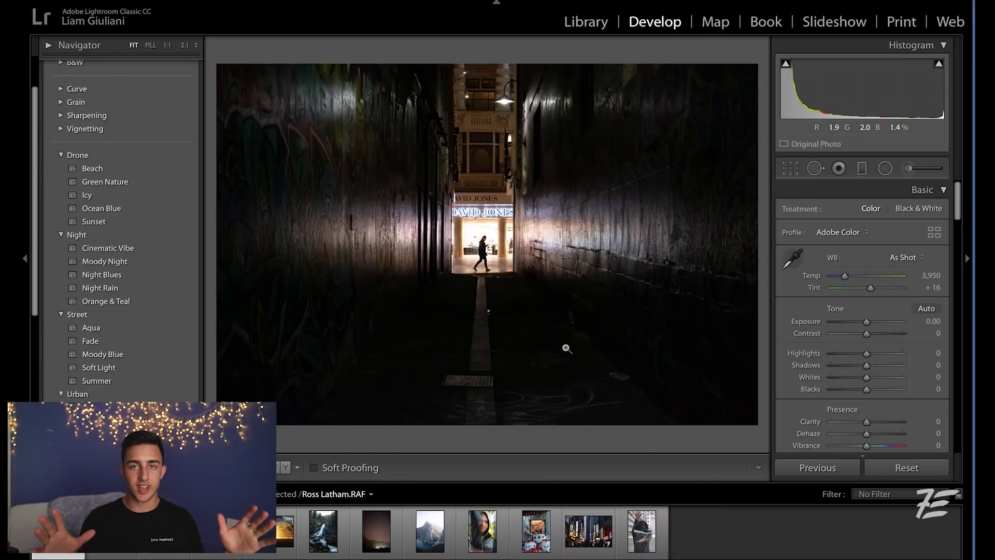
left_click(496, 2)
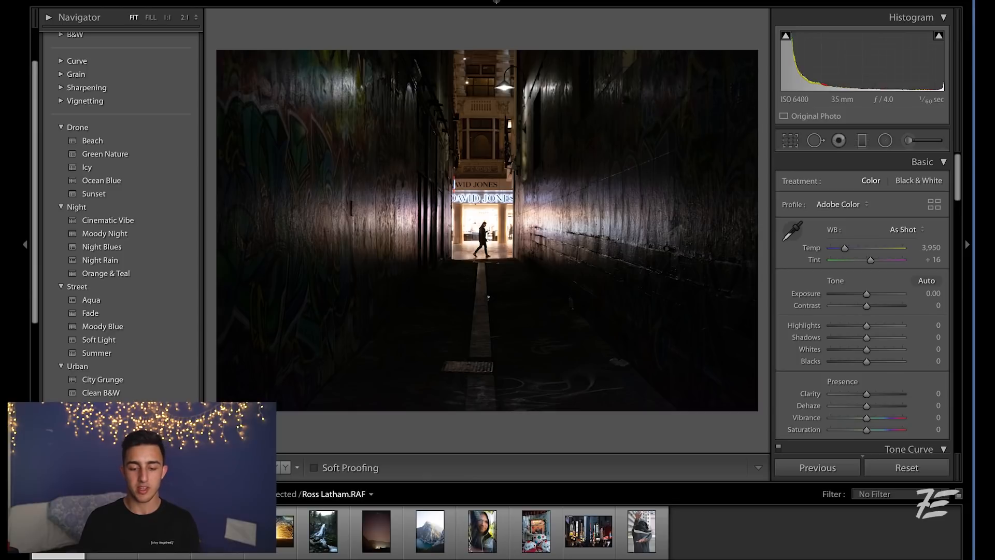
left_click(496, 558)
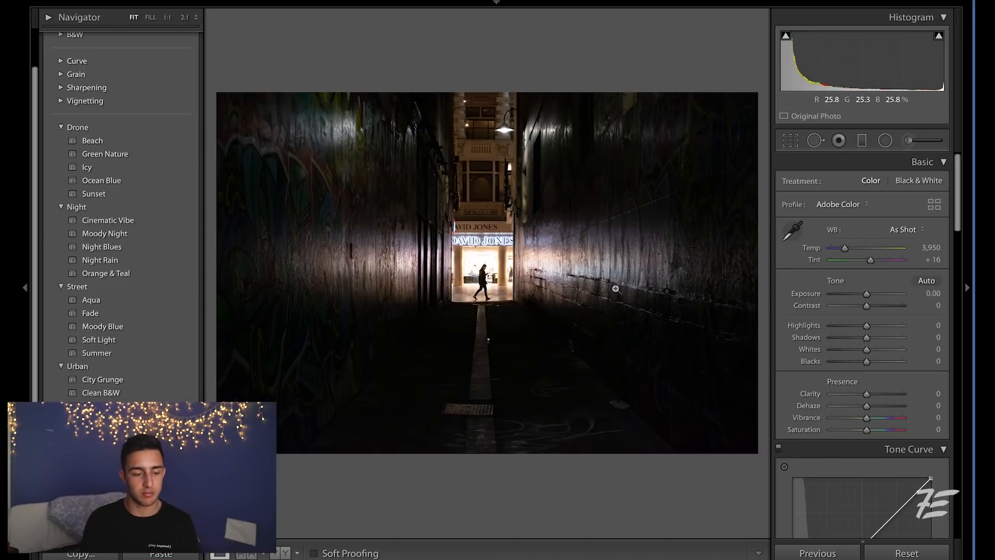
Apply the Night Blues preset to the alley photo and set the temperature to 4,219.
left_click_drag(899, 338, 883, 342)
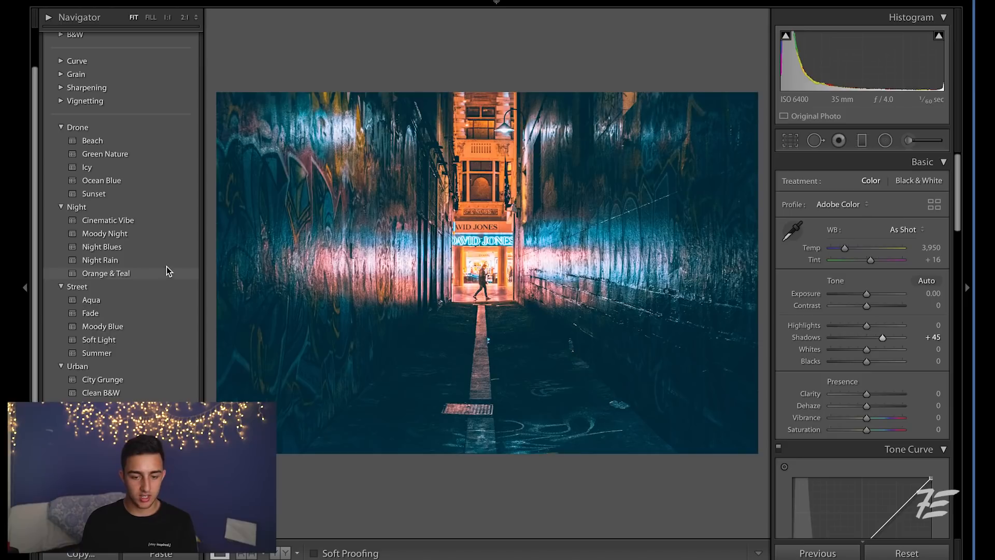
left_click(149, 249)
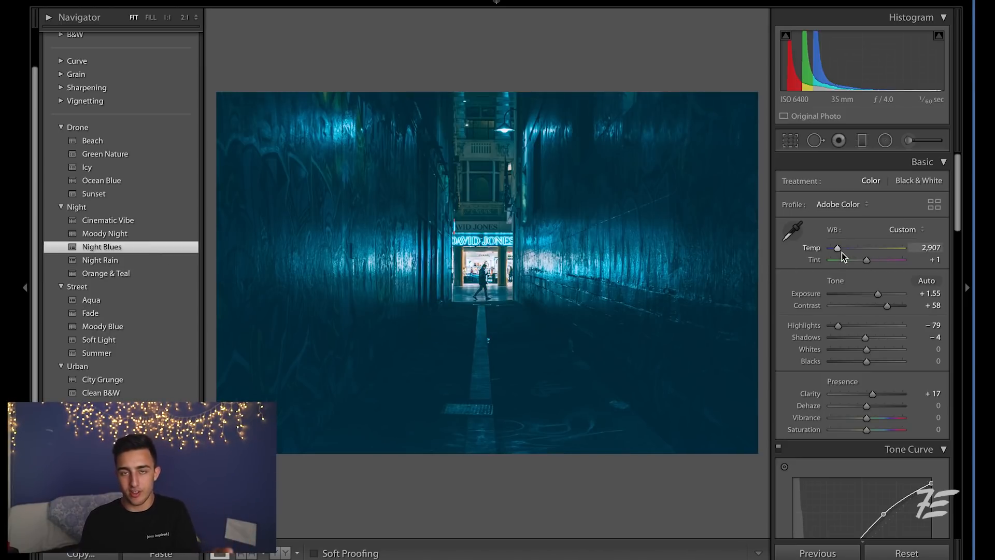
left_click_drag(841, 252, 847, 251)
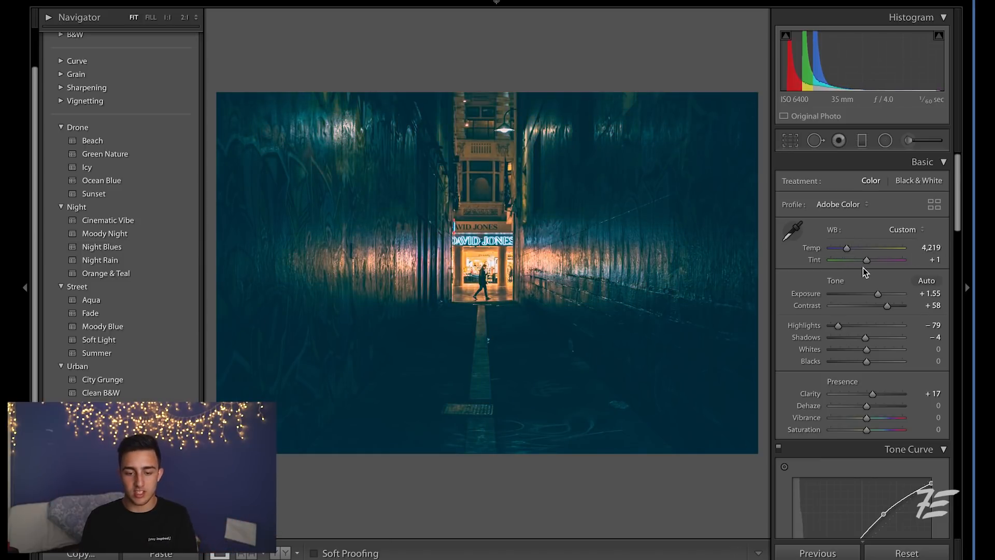
Set the tint to +18.
left_click(582, 298)
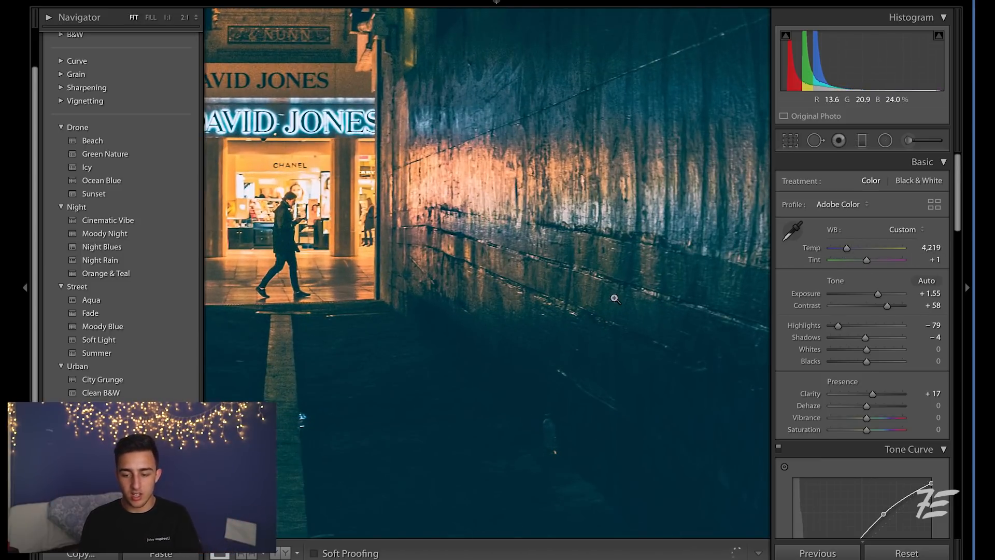
left_click(614, 298)
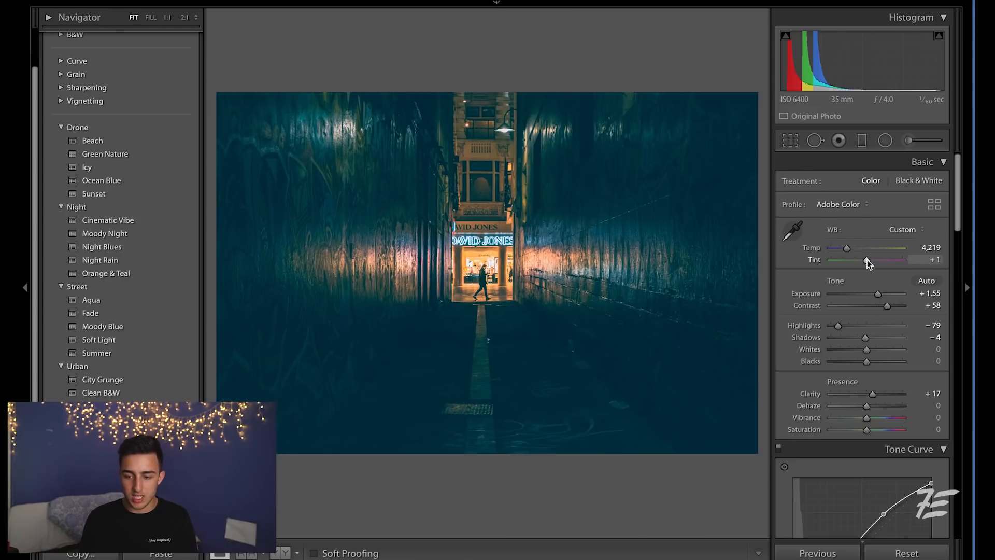
left_click_drag(869, 259, 872, 260)
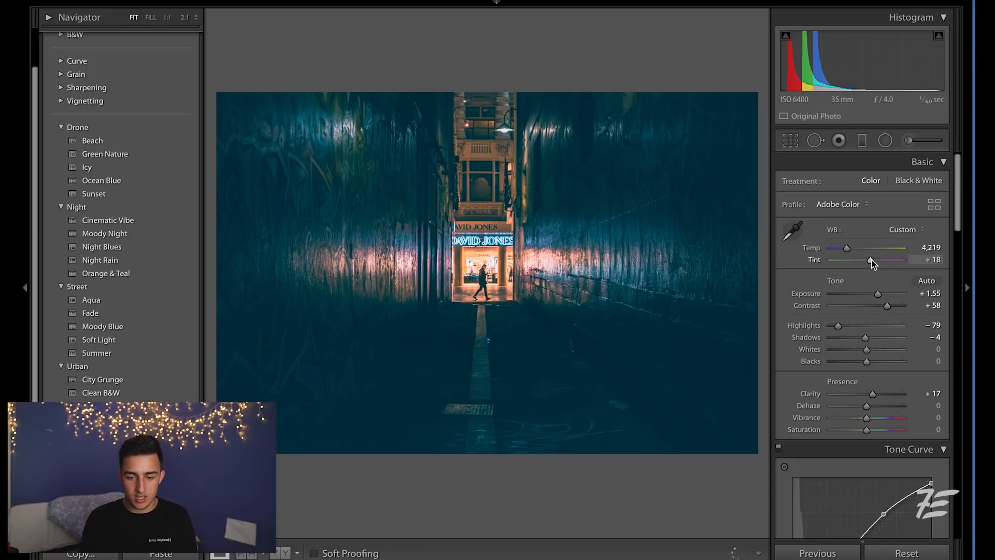
Set the green saturation to -100 and green luminance to +24 in HSL.
scroll(899, 345, "down", 3)
scroll(900, 345, "down", 12)
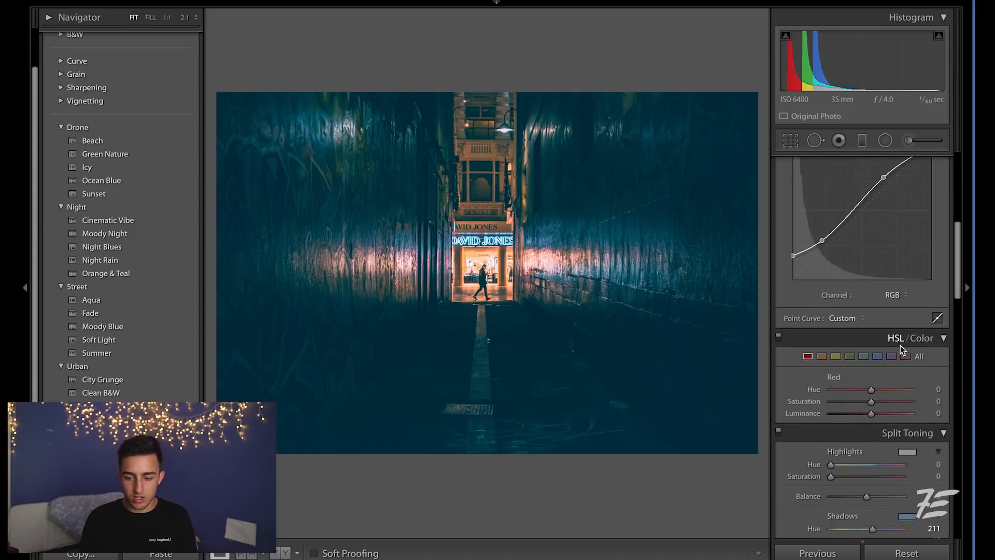
left_click(850, 347)
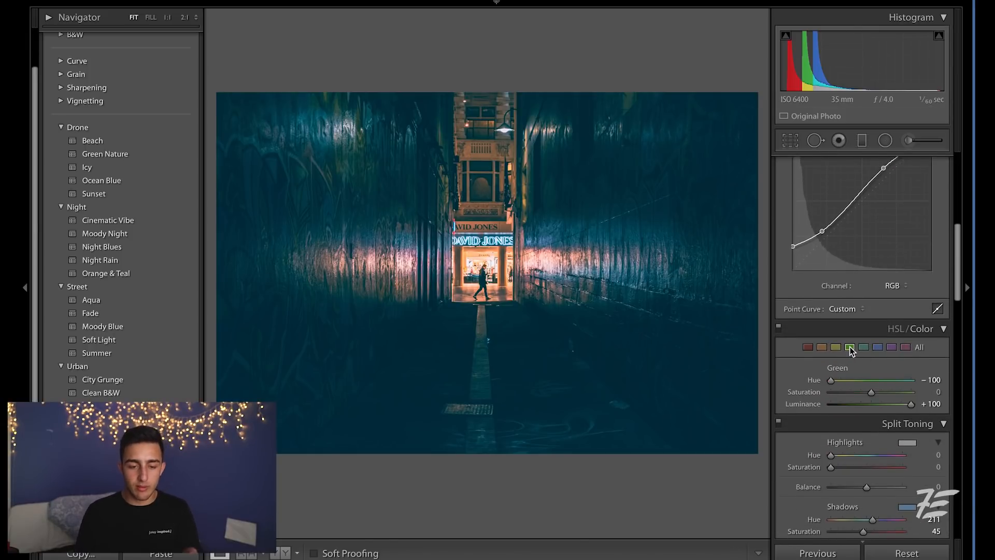
left_click_drag(882, 405, 878, 409)
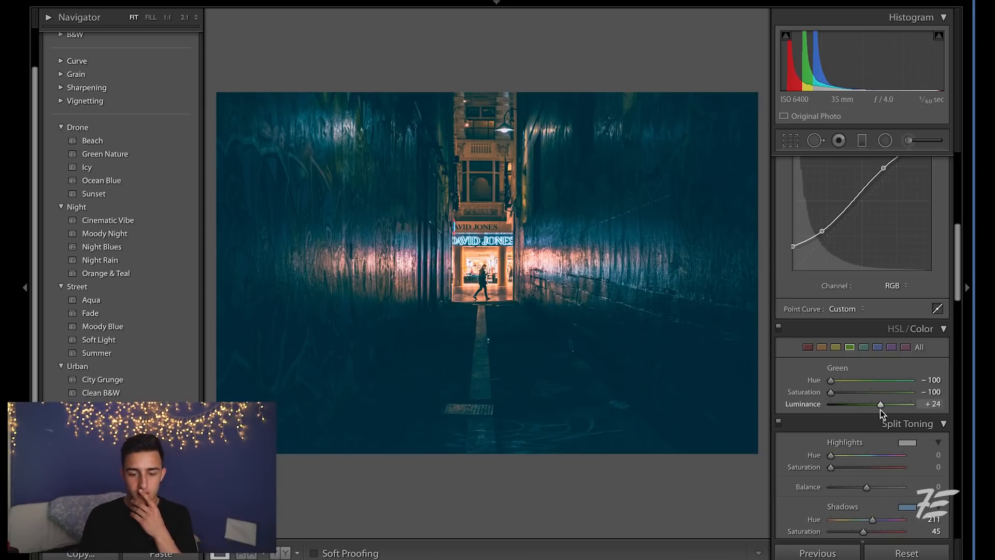
Set the Highlights to -83.
key("backslash")
key("backslash")
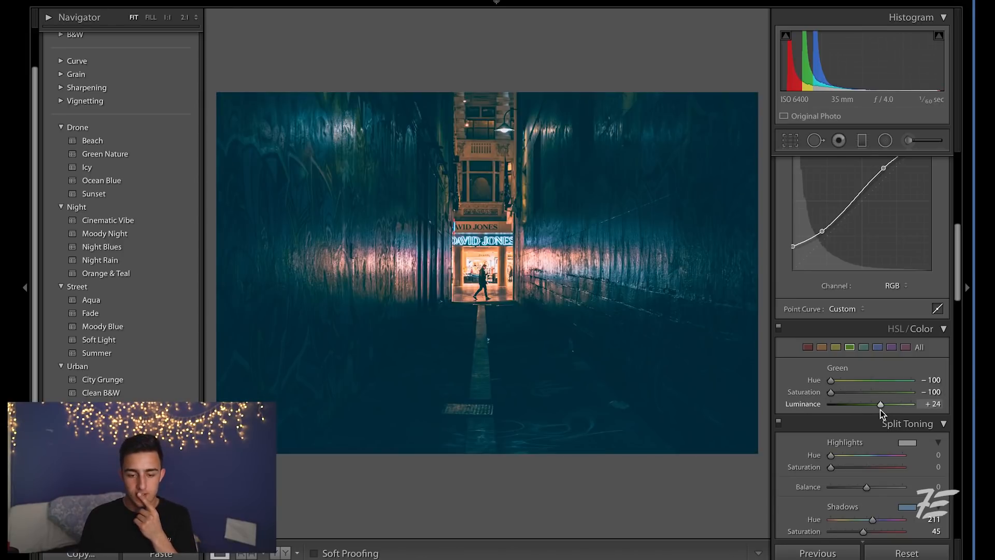
scroll(880, 409, "up", 5)
left_click_drag(848, 253, 837, 254)
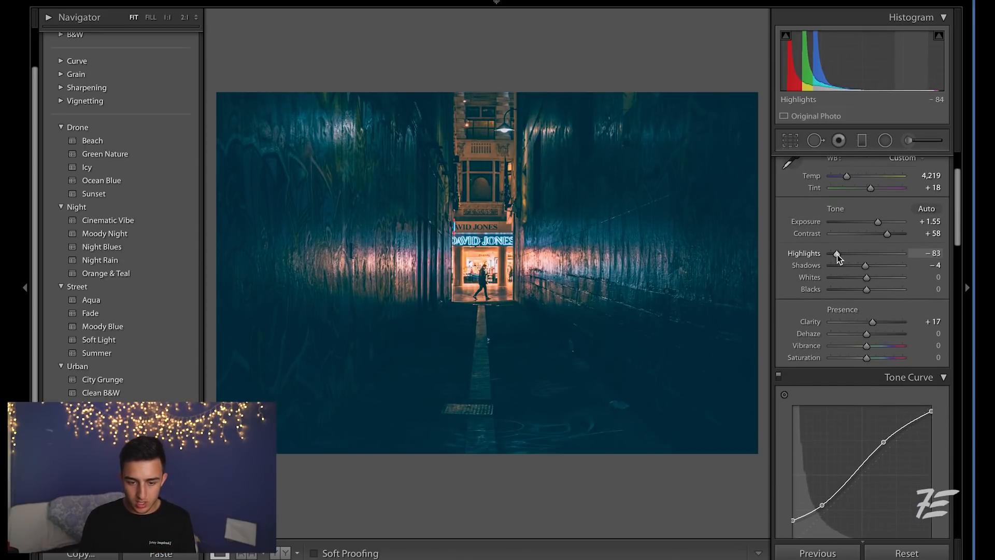
Set the yellow hue to -100 in HSL.
scroll(839, 254, "down", 5)
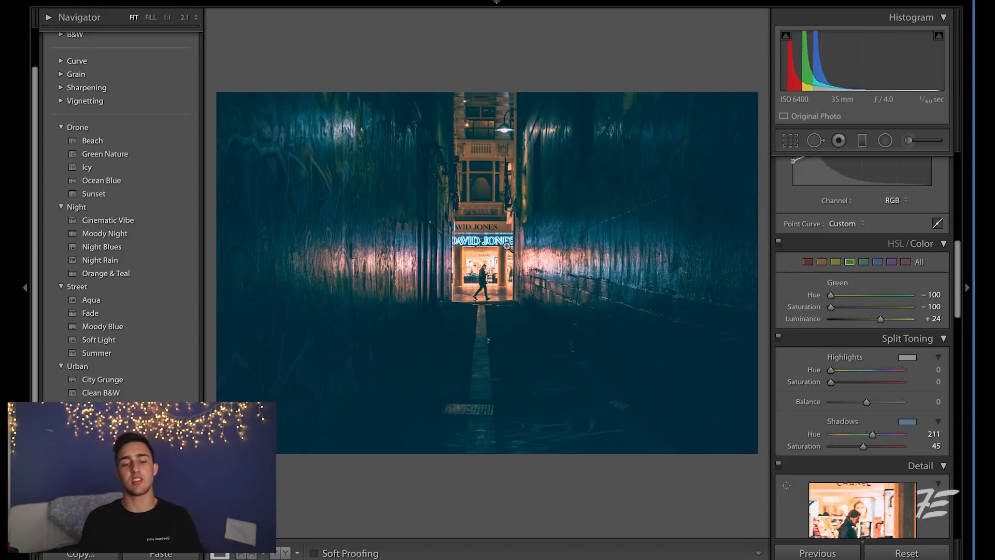
left_click(489, 266)
left_click(835, 262)
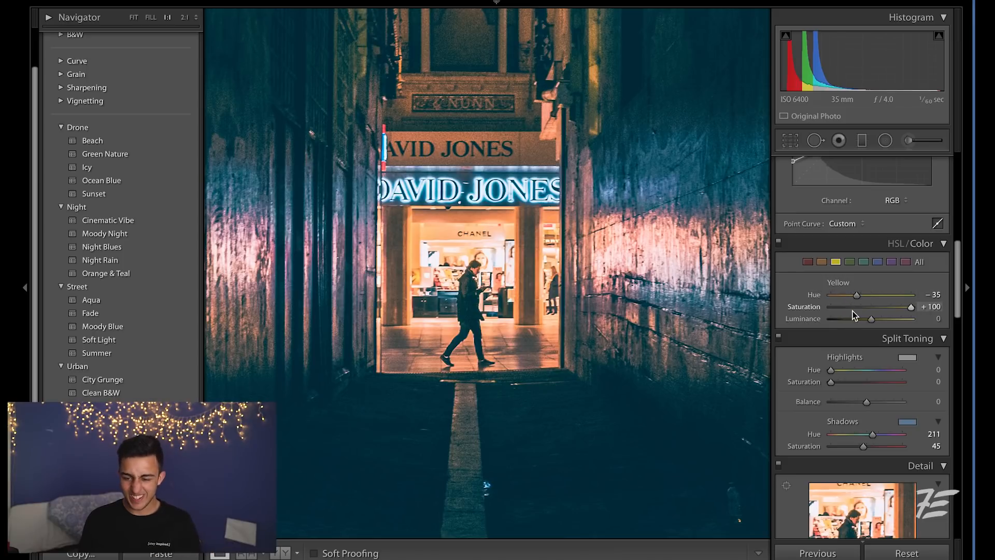
left_click_drag(848, 296, 829, 295)
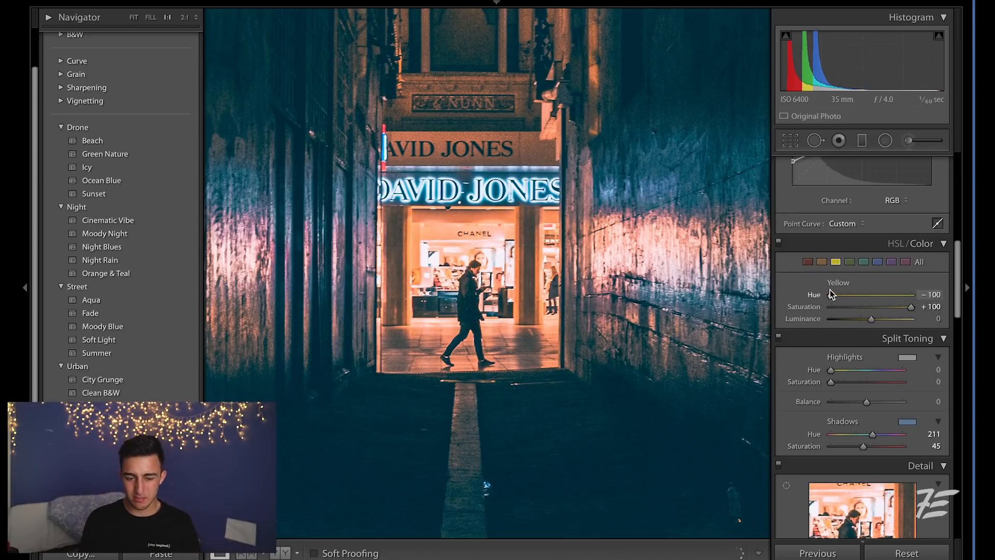
left_click(688, 297)
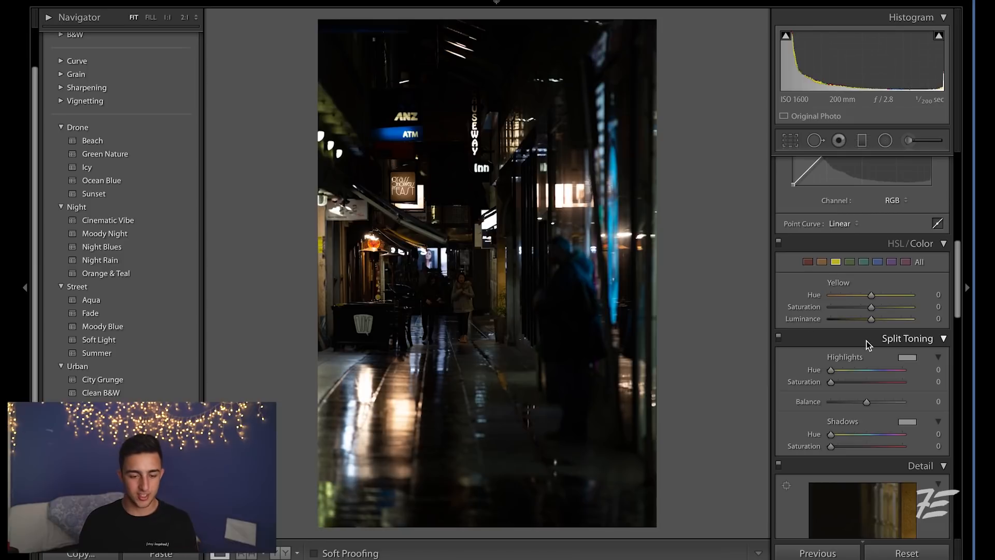
Apply the Cinematic Vibe preset to the rainy street photo.
scroll(877, 347, "up", 10)
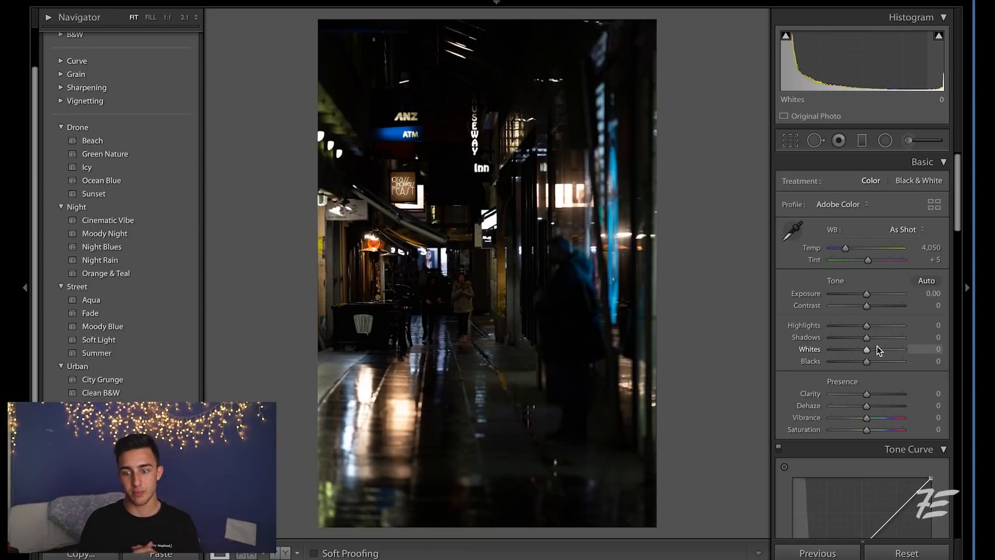
left_click(594, 241)
left_click(595, 241)
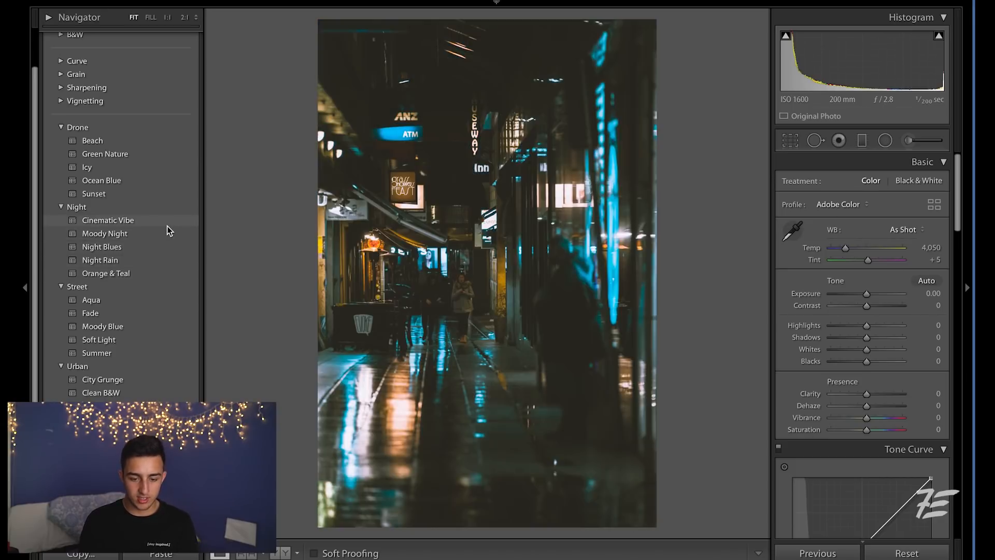
left_click(167, 225)
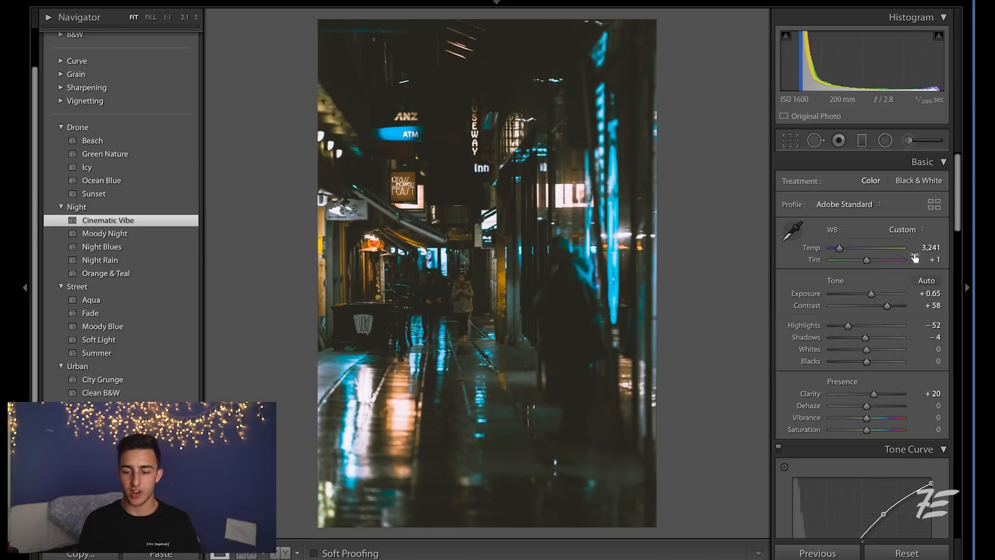
Raise the exposure to +1.50.
left_click_drag(869, 297, 876, 296)
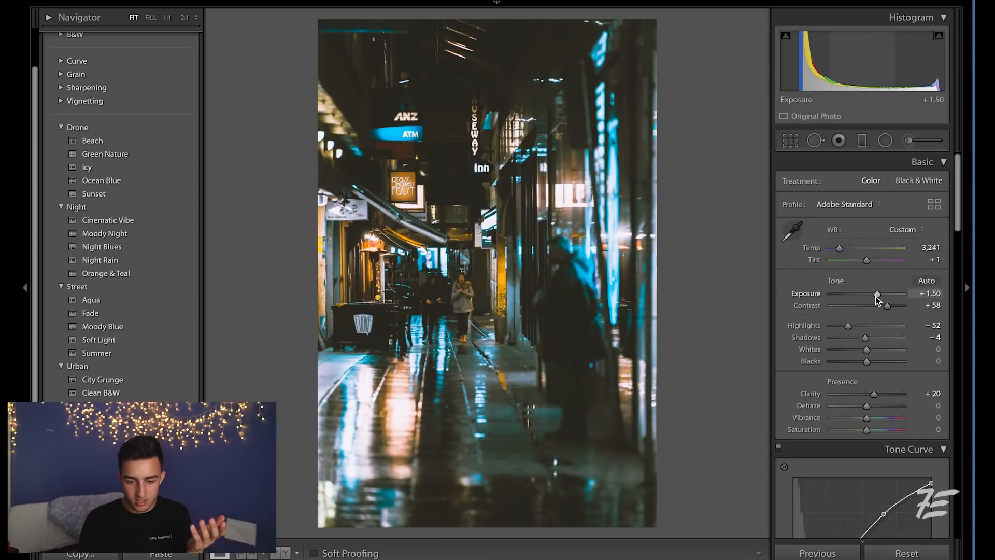
scroll(880, 305, "down", 1)
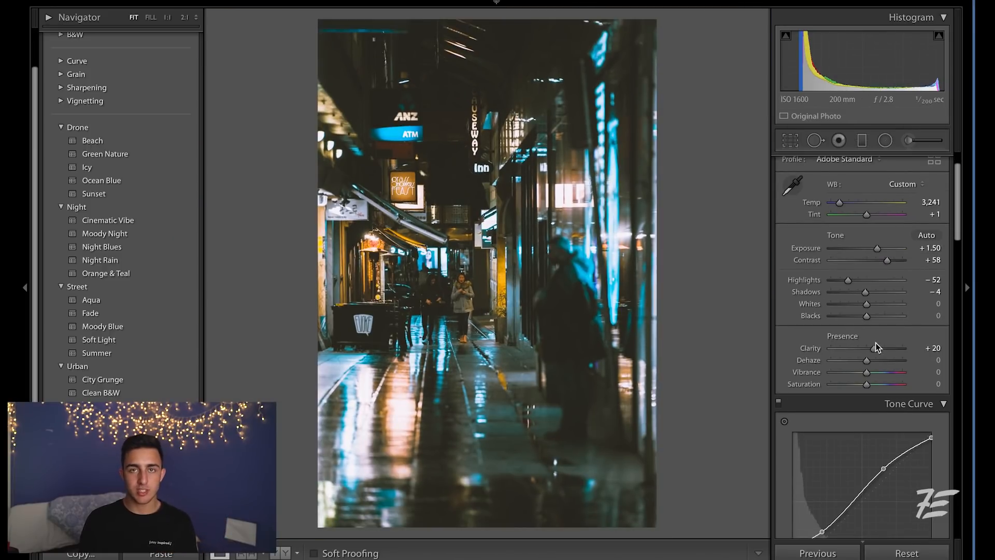
Set the yellow hue to -100 in HSL.
scroll(875, 343, "down", 5)
scroll(929, 353, "down", 3)
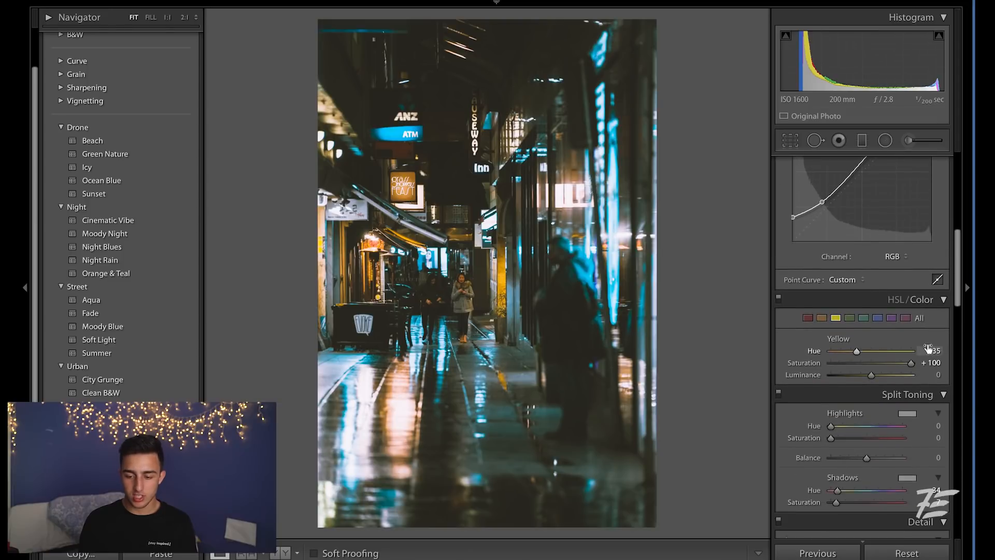
left_click_drag(862, 314, 858, 313)
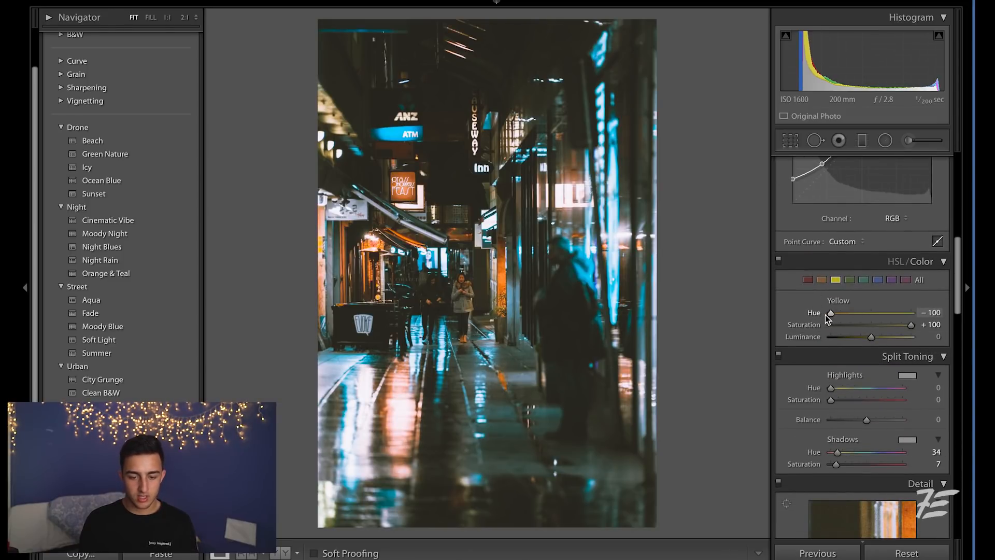
left_click(495, 302)
left_click(496, 303)
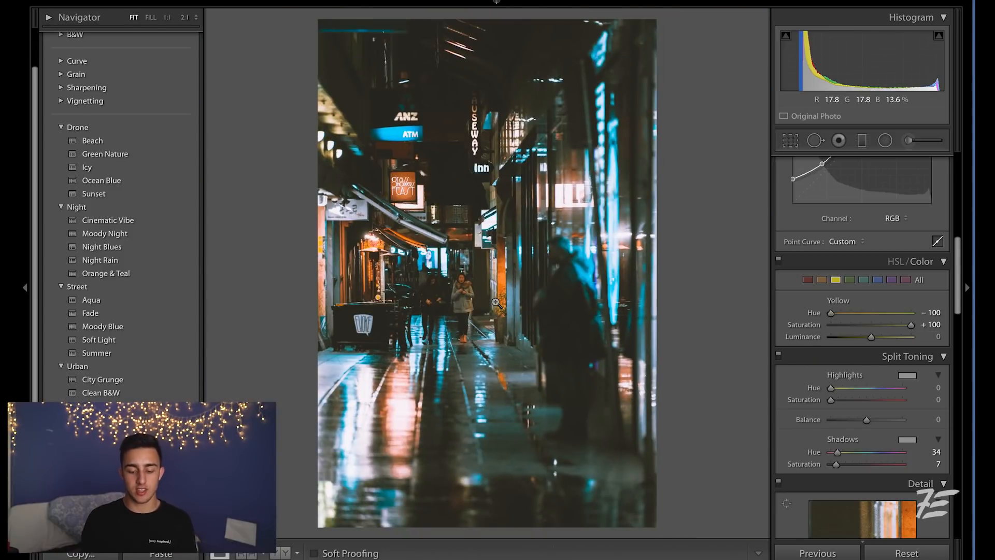
Add a radial filter over the central street area with exposure -1.39.
key("shift+m")
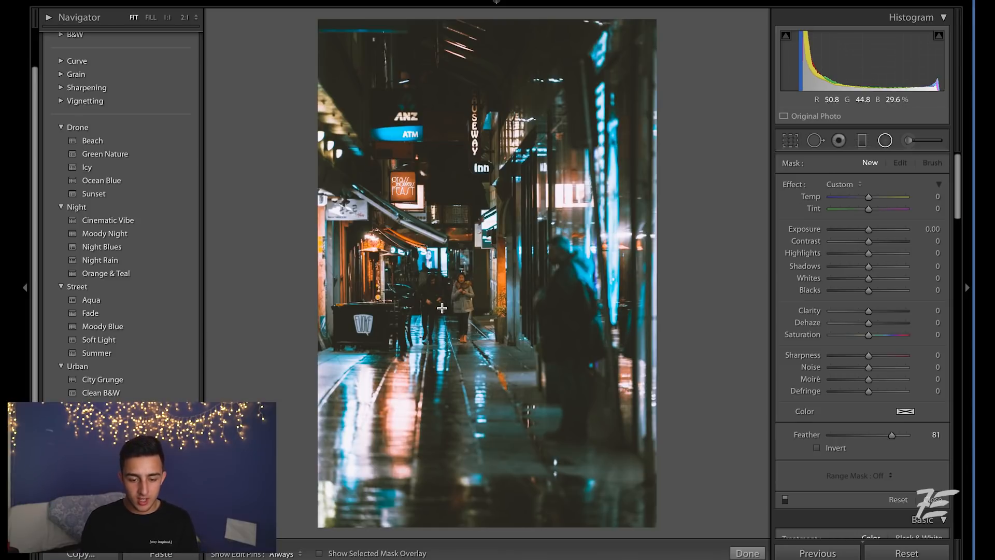
left_click_drag(441, 301, 520, 416)
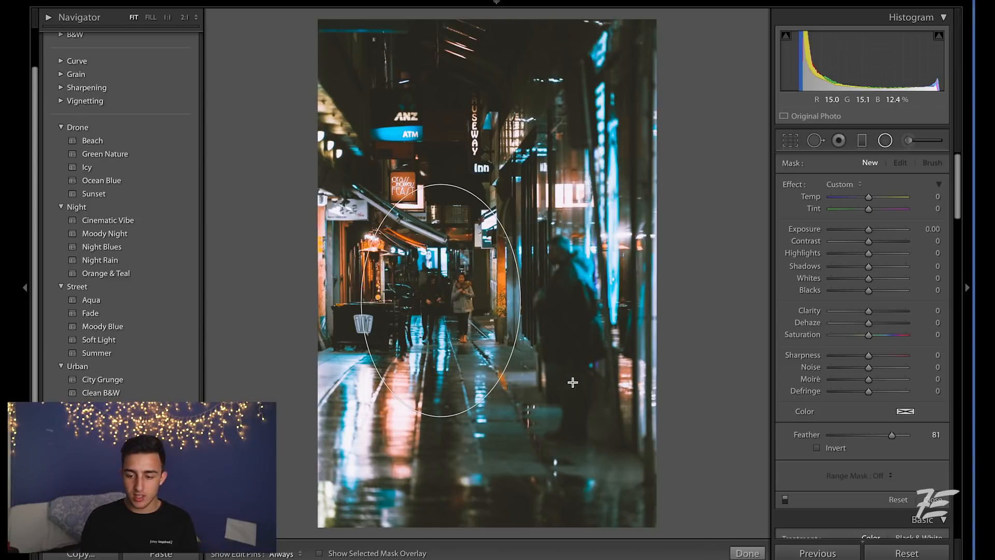
left_click_drag(867, 229, 854, 227)
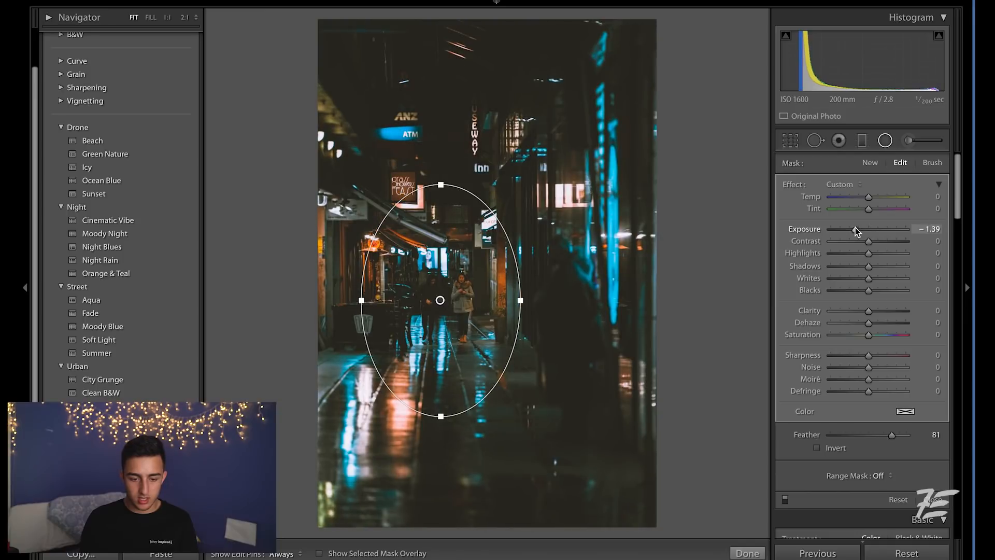
left_click_drag(426, 308, 441, 308)
Duplicate the radial filter as an inverted copy with exposure 0.30.
right_click(452, 302)
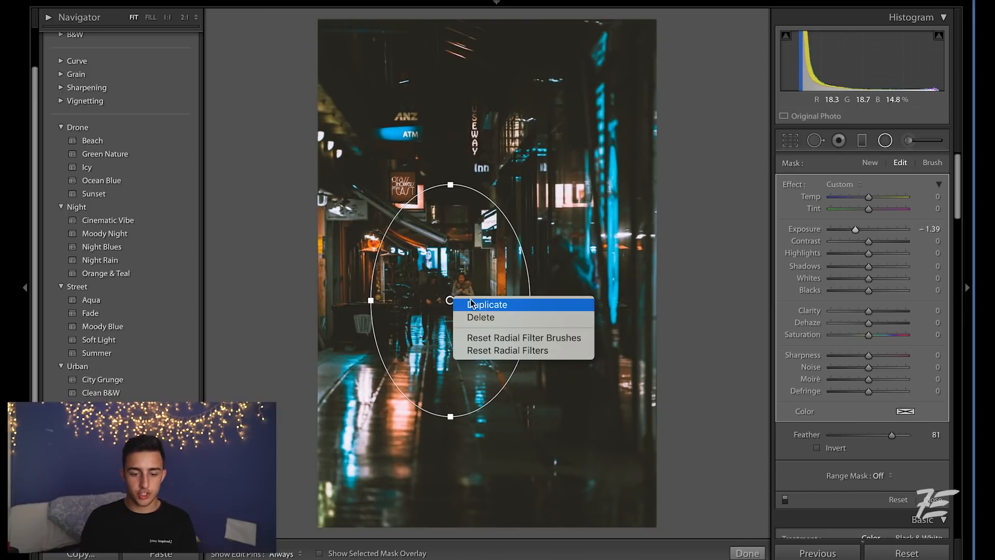
left_click(476, 304)
scroll(860, 395, "down", 3)
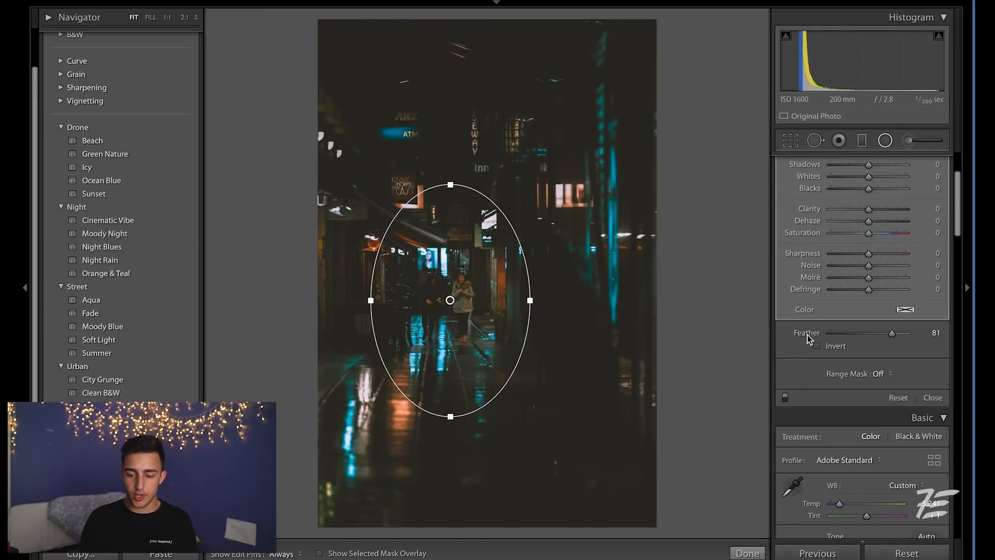
left_click(817, 346)
scroll(844, 289, "up", 3)
left_click_drag(866, 221, 873, 221)
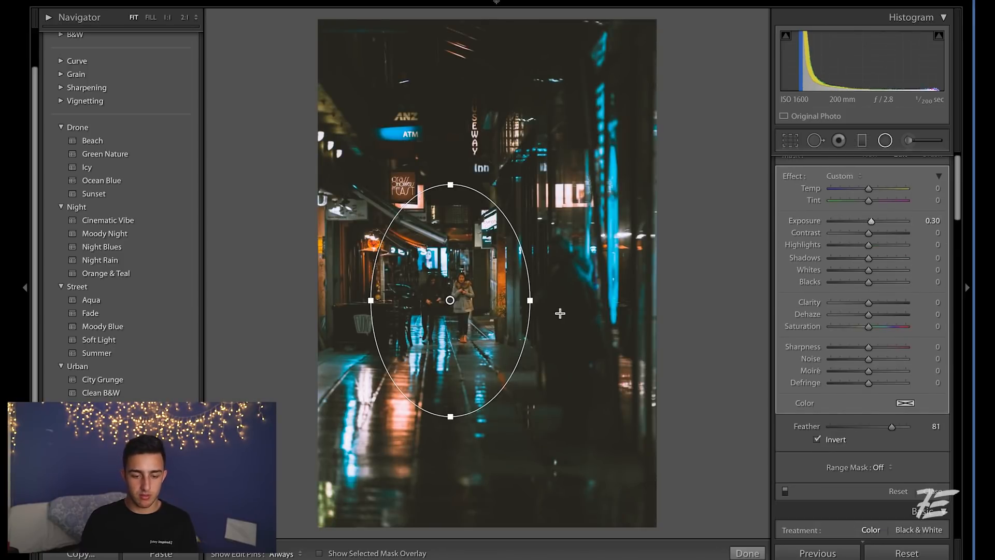
Enlarge the duplicated radial filter ellipse downward and outward to the left.
left_click_drag(450, 416, 450, 487)
left_click_drag(370, 300, 310, 303)
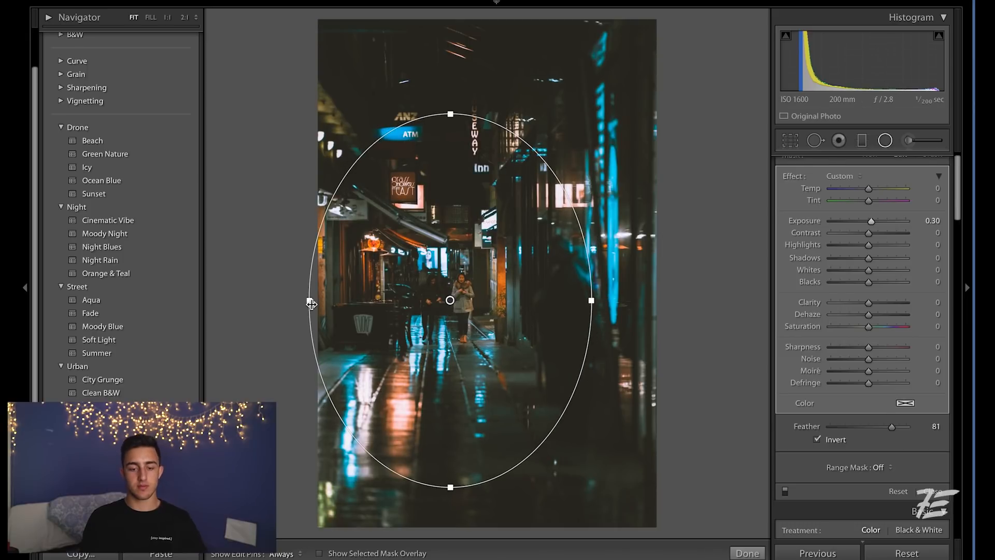
key("backslash")
key("backslash")
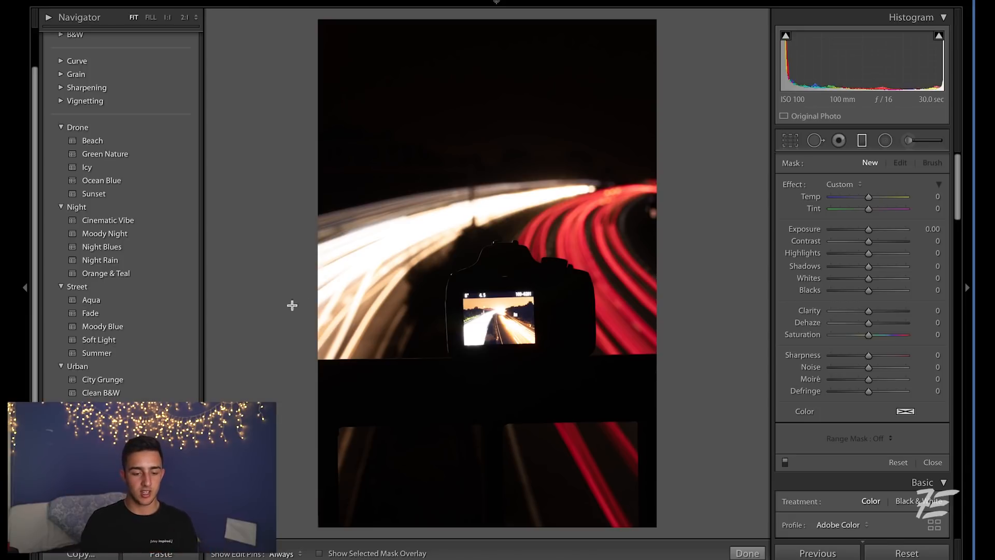
left_click(355, 271)
left_click(371, 268)
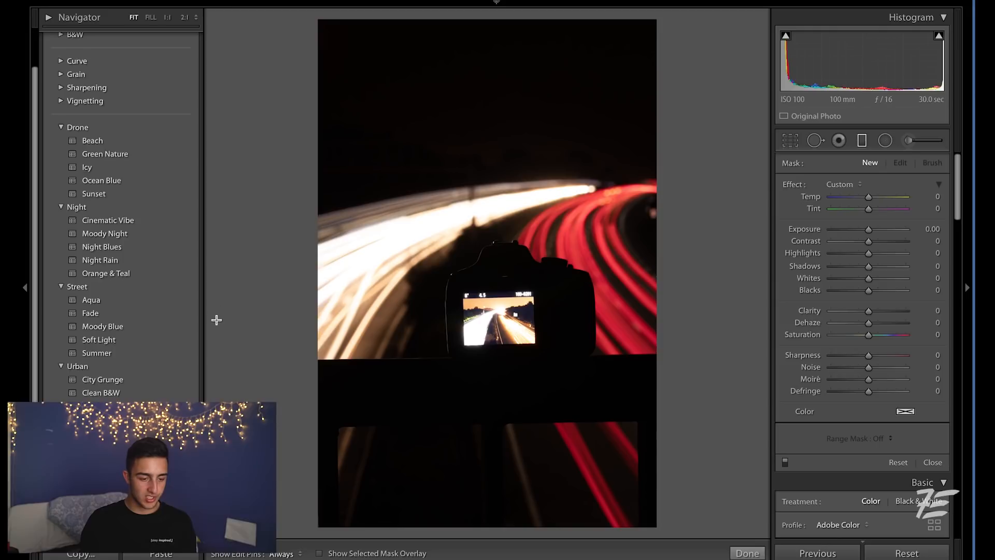
Apply the Night Blues preset from the Night group to the light-trail photo.
left_click(165, 274)
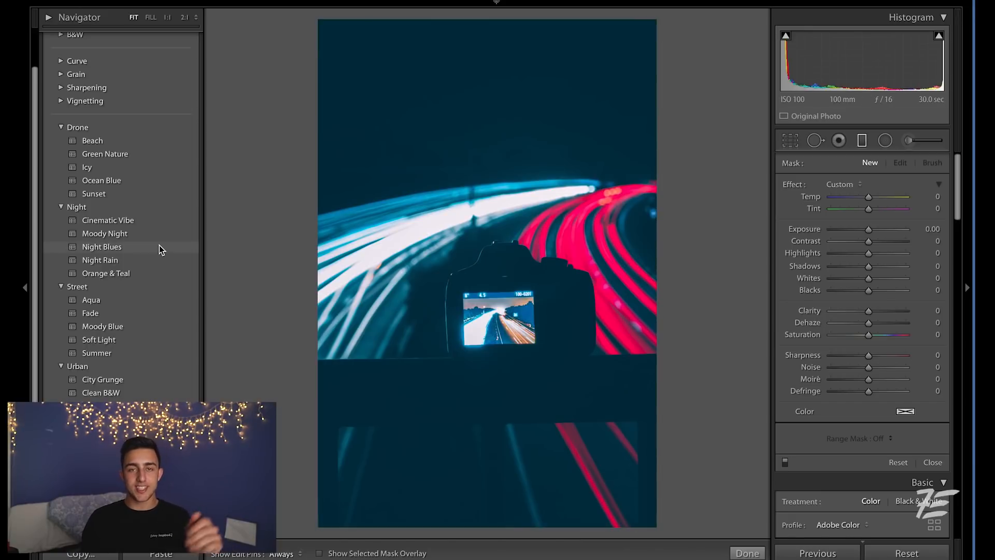
left_click(161, 249)
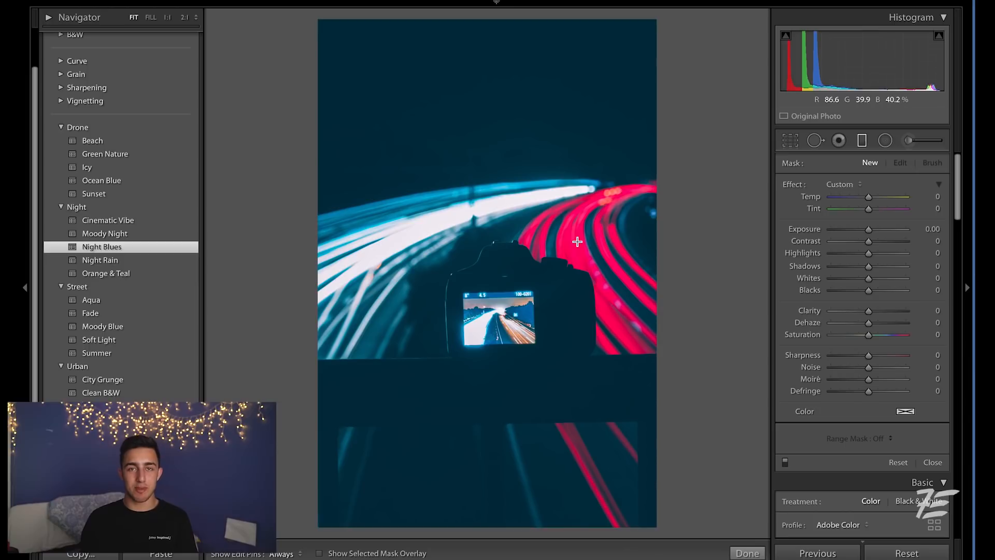
Set highlights to -69 and shadows to +52 in the Basic panel.
scroll(863, 358, "down", 5)
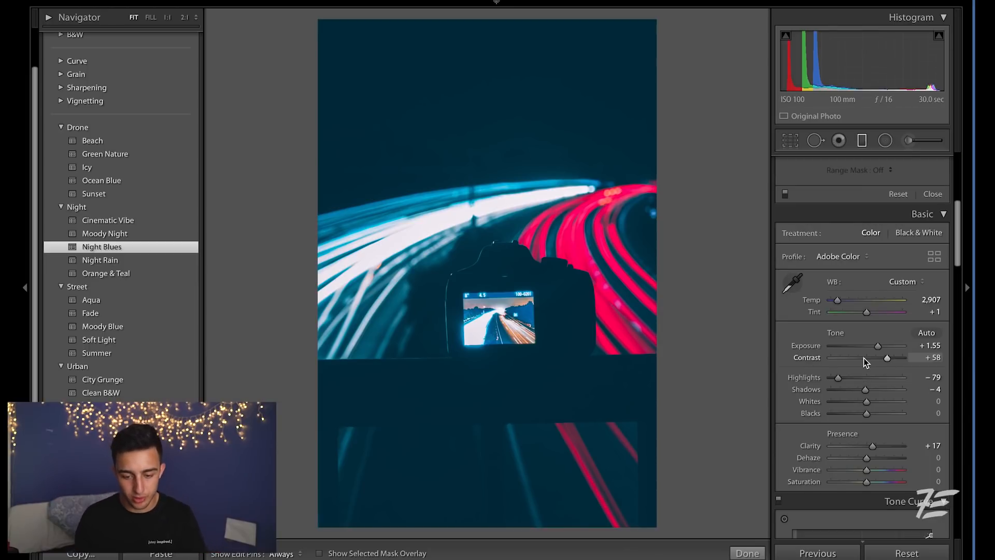
scroll(884, 385, "down", 1)
scroll(883, 384, "down", 3)
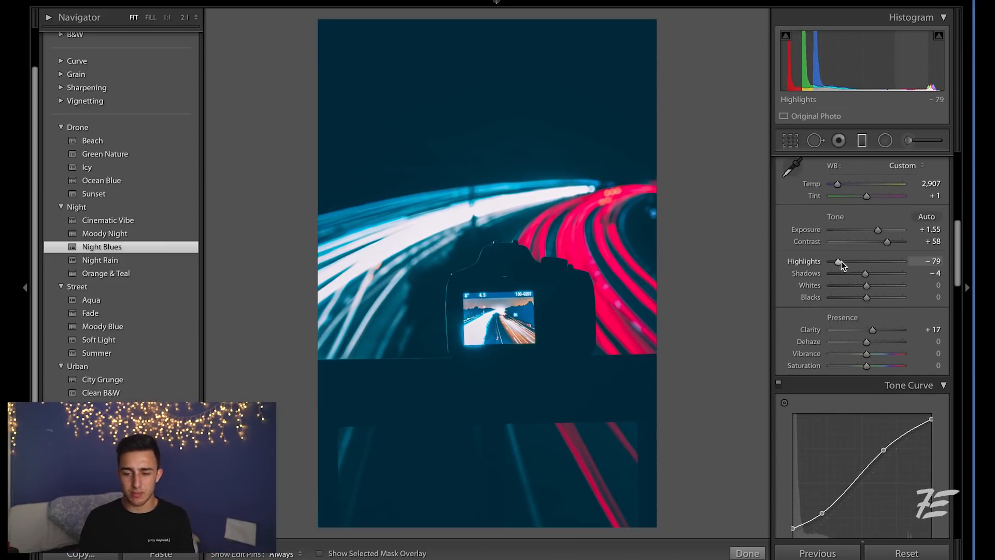
left_click_drag(838, 262, 885, 273)
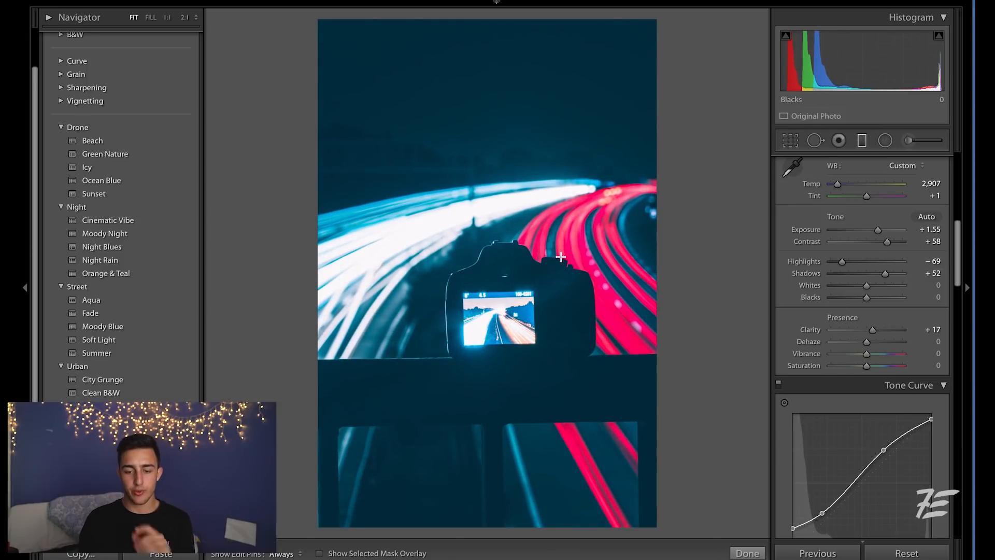
left_click(591, 237)
left_click(602, 243)
Set the red HSL hue to +40, saturation to +42 and luminance to +41.
scroll(822, 354, "down", 10)
left_click(807, 296)
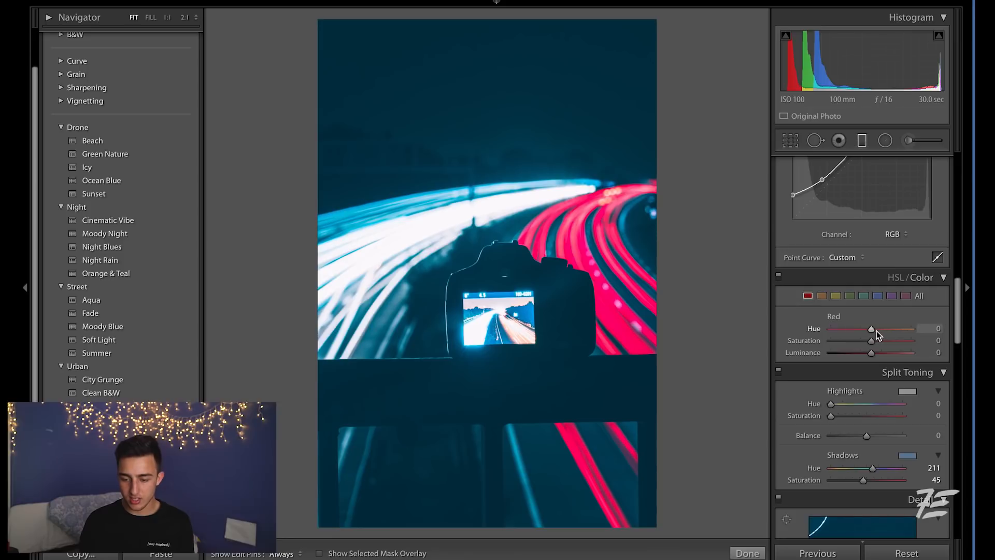
mouse_move(870, 330)
left_mouse_down()
mouse_move(891, 329)
mouse_move(884, 335)
left_mouse_up()
left_click_drag(871, 341, 889, 344)
left_click(887, 354)
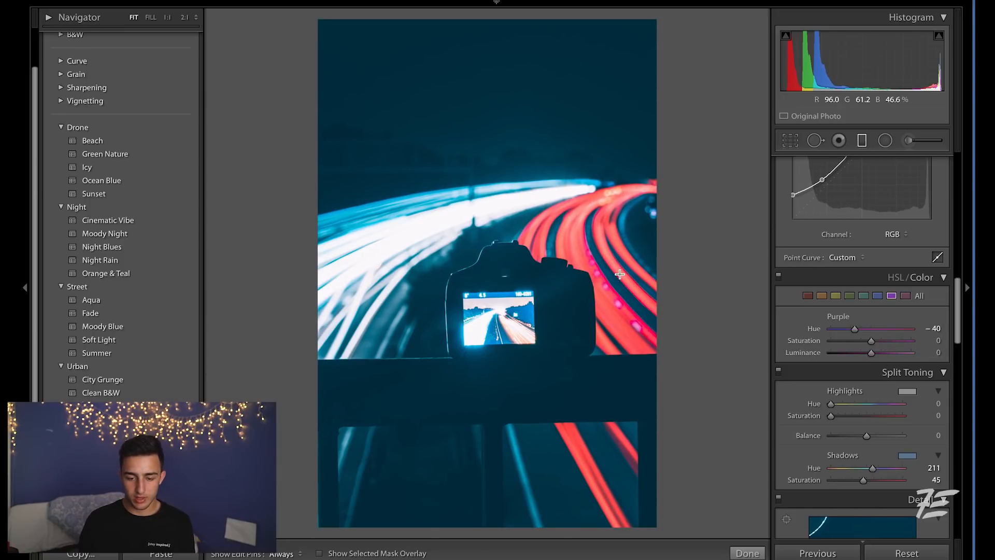
left_click(602, 288)
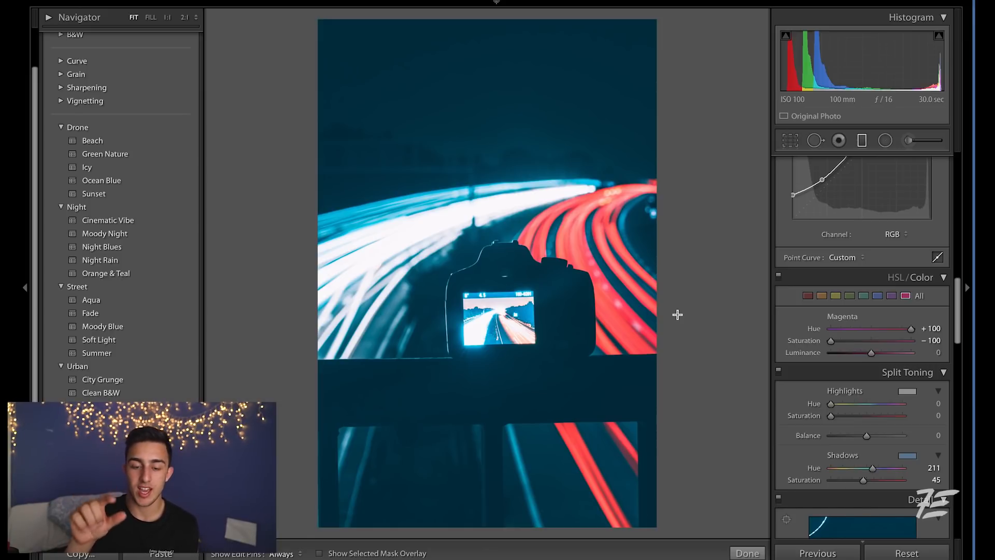
key("z")
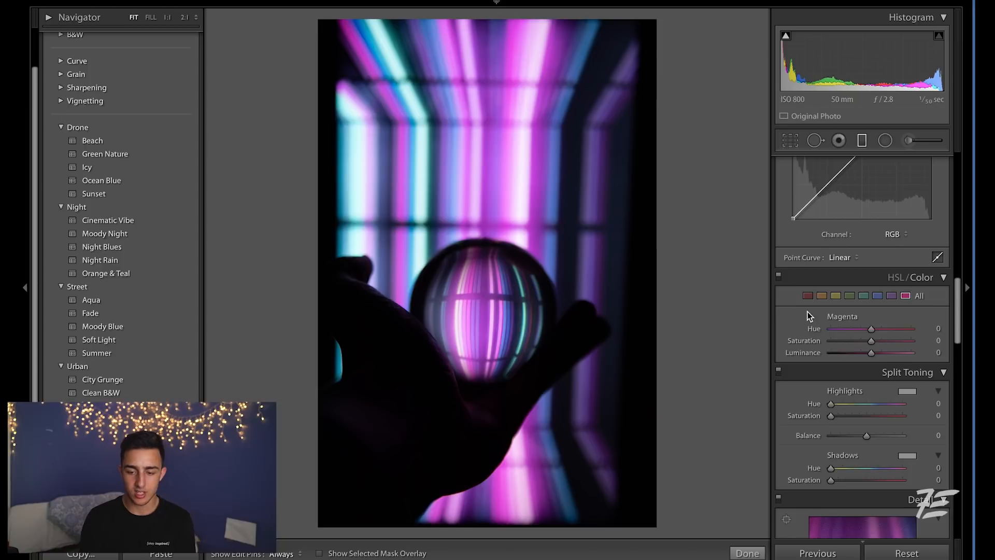
Apply the Aqua preset from the Street group to the crystal ball photo.
scroll(807, 312, "up", 2)
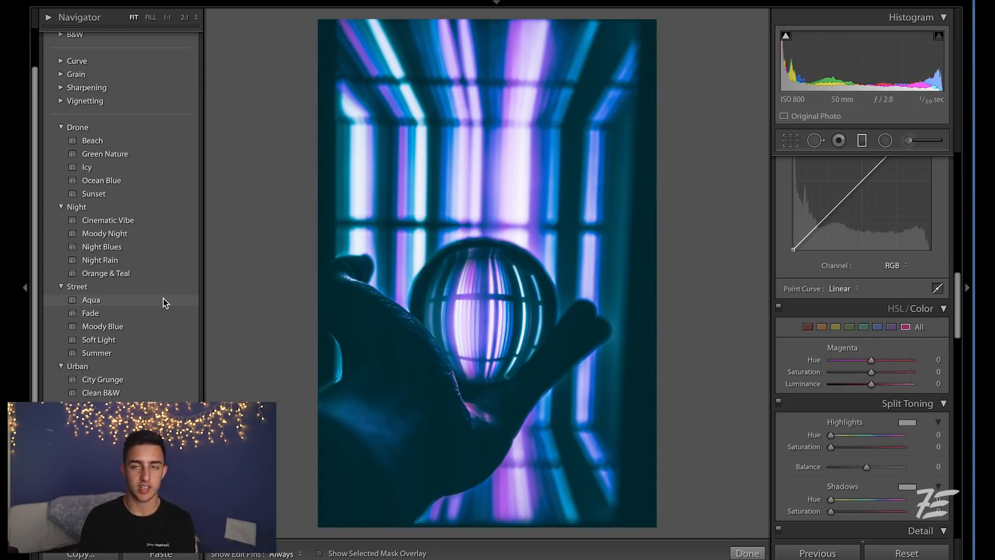
left_click(163, 301)
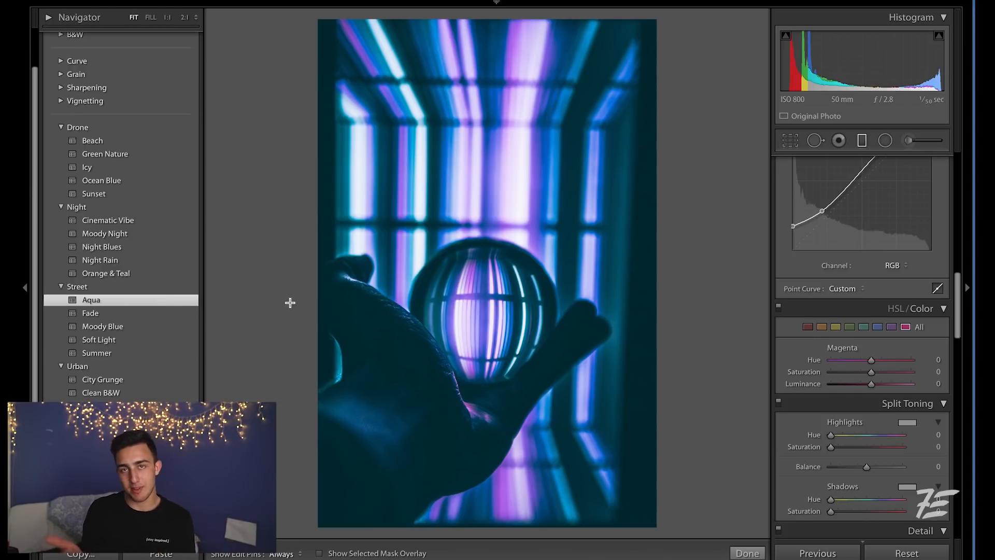
Set clarity to -4 and vibrance to -21 in the Basic panel.
scroll(869, 375, "up", 3)
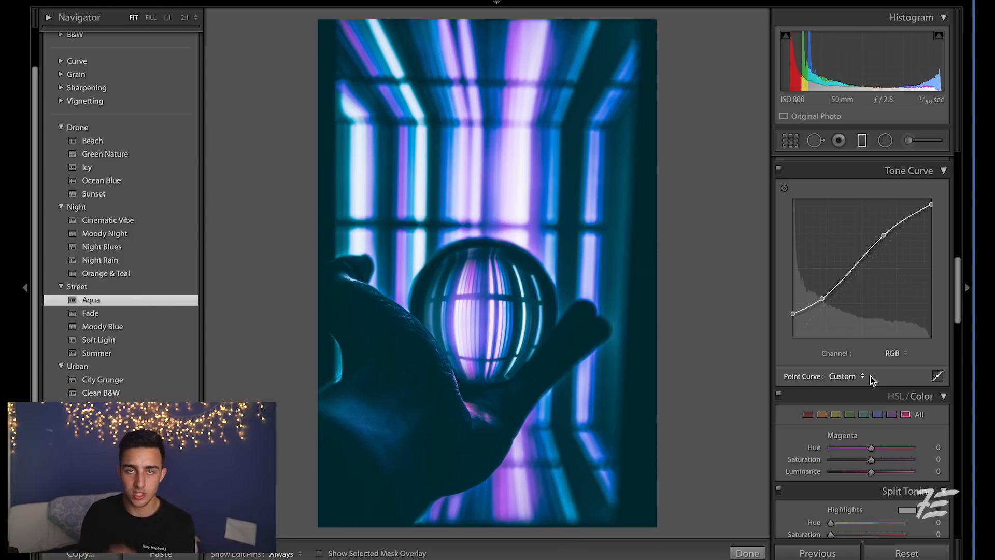
scroll(915, 307, "up", 5)
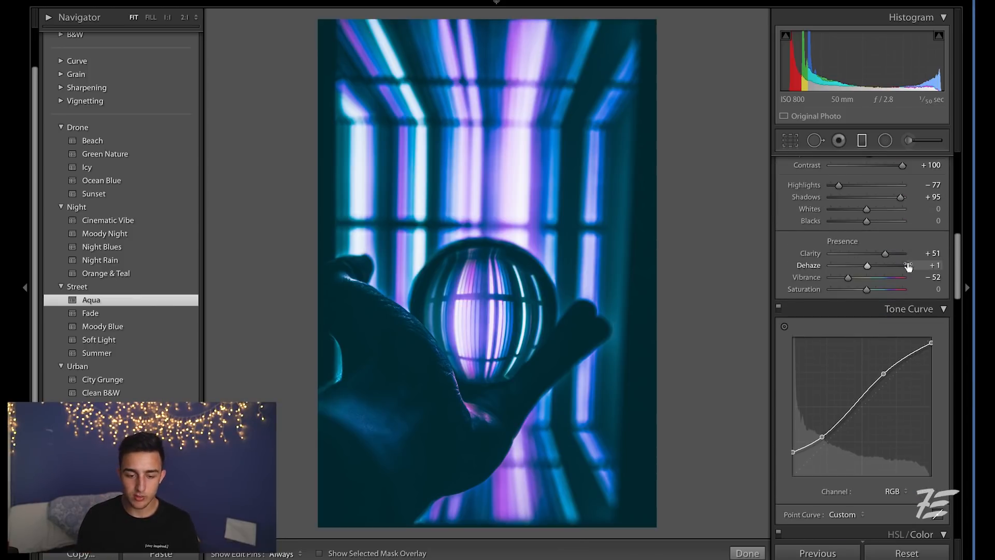
left_click_drag(885, 253, 859, 280)
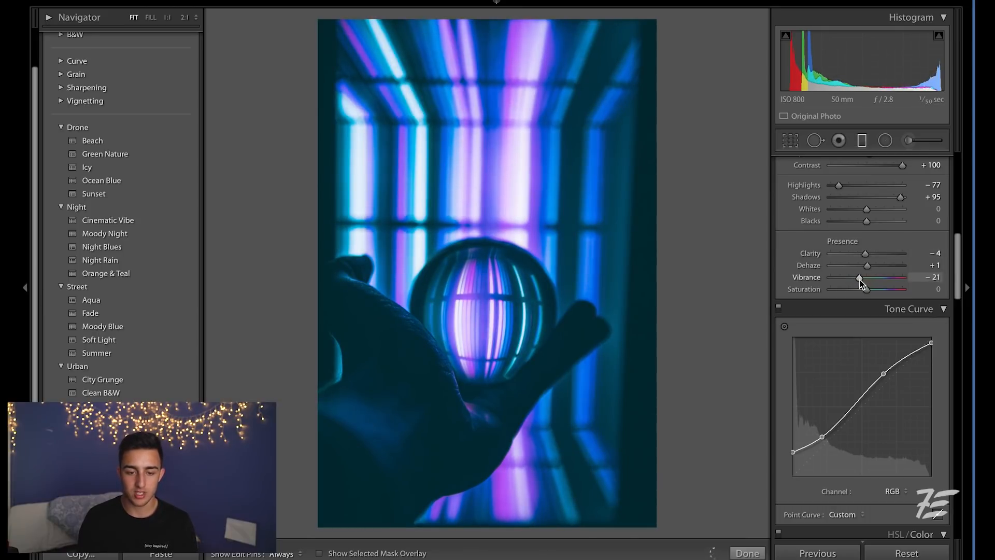
Set the blue HSL saturation to -69 and lower the blue hue and luminance to -39.
scroll(862, 280, "down", 10)
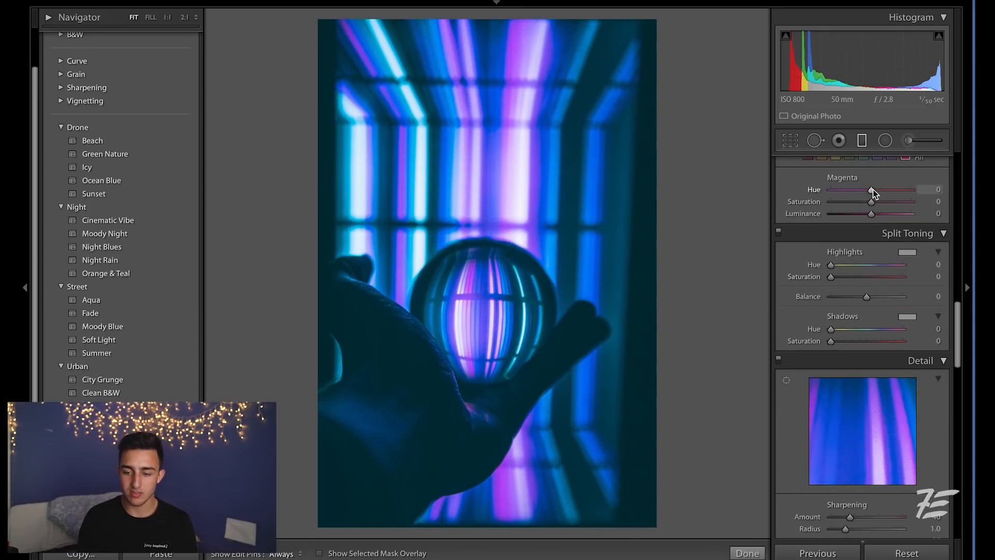
left_click(877, 162)
left_click_drag(871, 206, 843, 207)
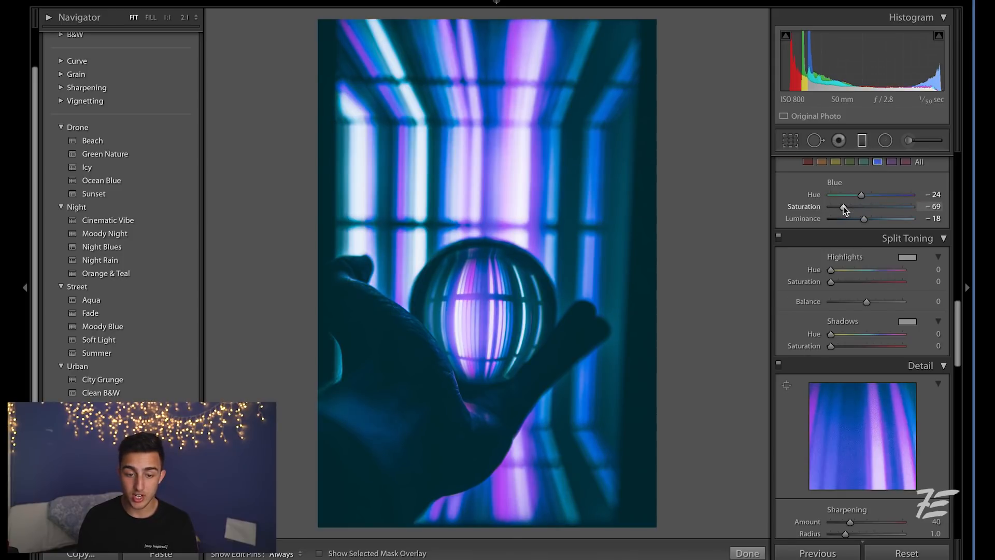
left_click(853, 194)
left_click_drag(853, 194, 858, 223)
Adjust the purple HSL hue slider.
left_click(891, 162)
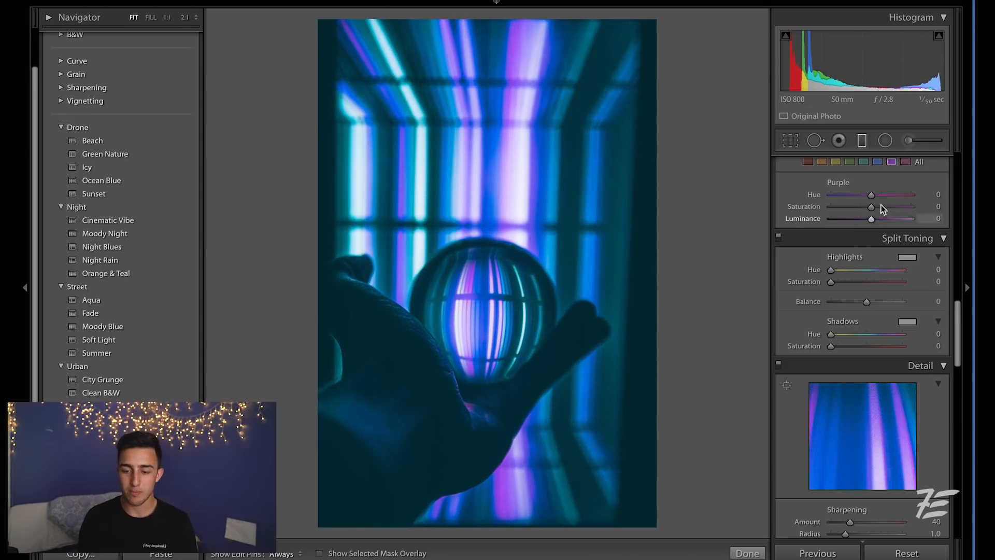
left_click(886, 207)
left_click(893, 194)
left_click_drag(894, 195, 879, 195)
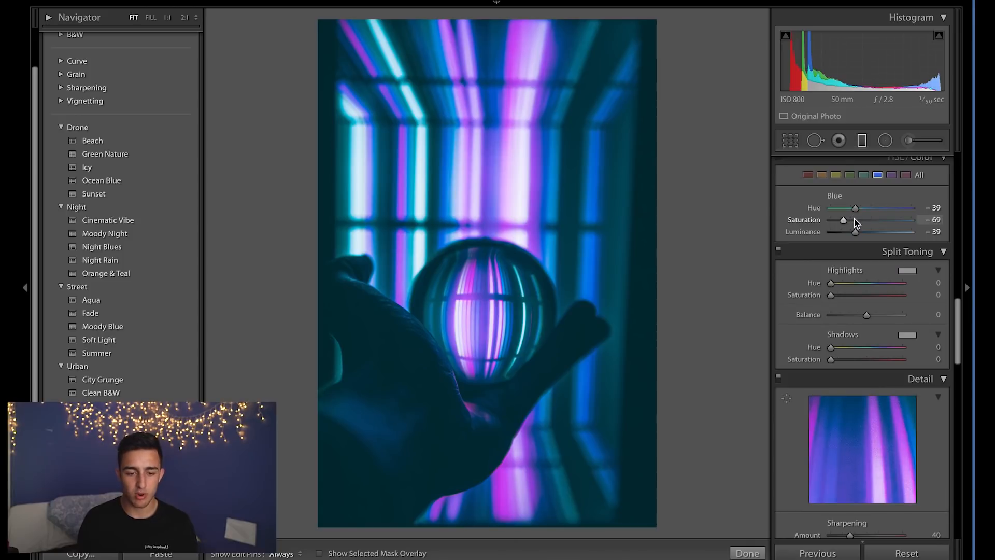
Fine-tune the blue saturation and set vibrance to -12.
left_click_drag(854, 219, 849, 218)
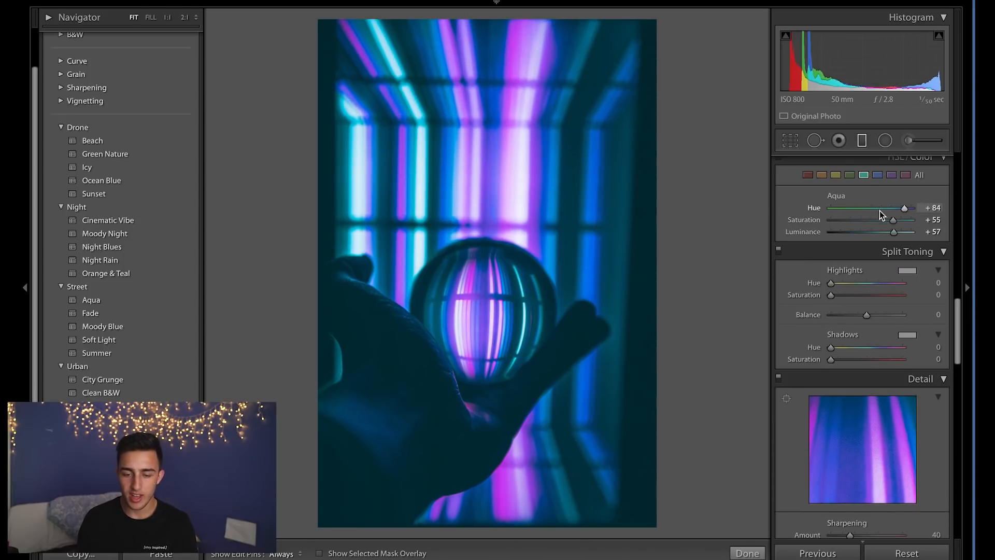
left_click(872, 210)
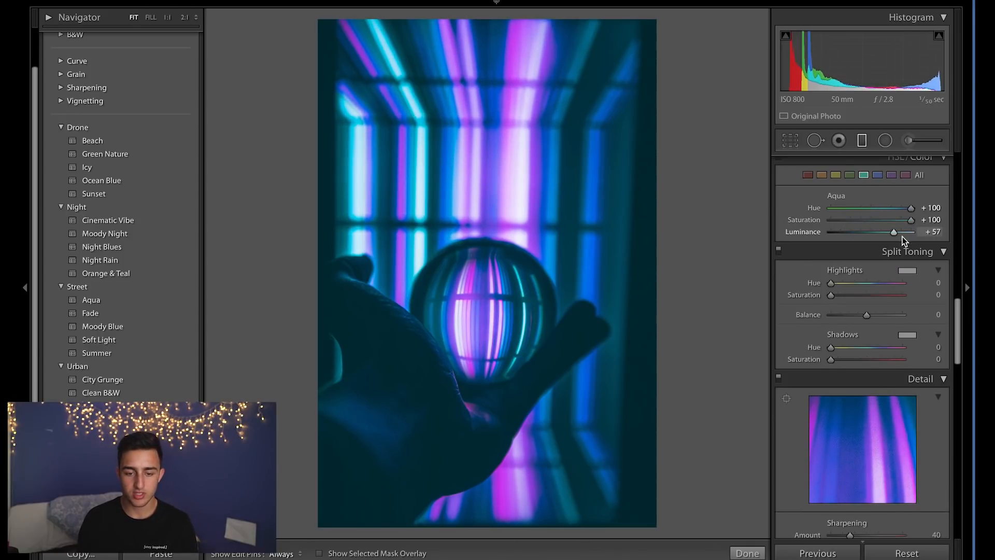
left_click(900, 237)
scroll(901, 237, "up", 10)
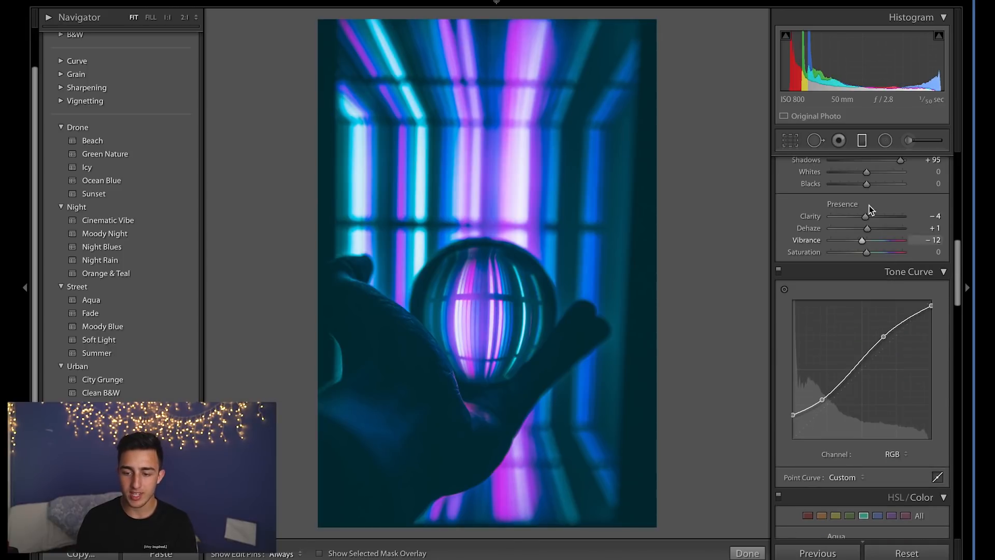
left_click_drag(858, 217, 854, 217)
scroll(852, 290, "up", 5)
left_click_drag(849, 358, 886, 372)
key("ctrl+z")
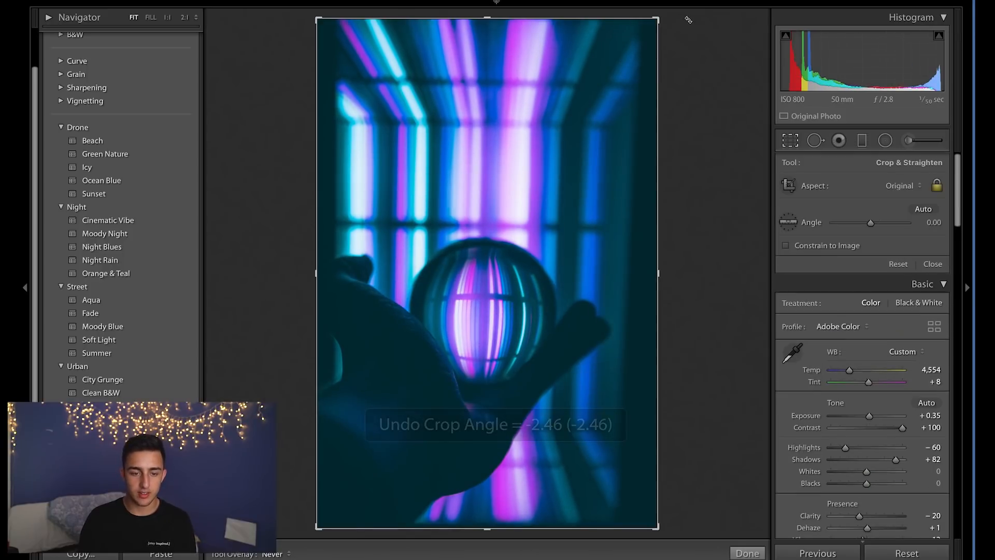
key("r")
Compare the crystal ball photo's before and after views.
key("backslash")
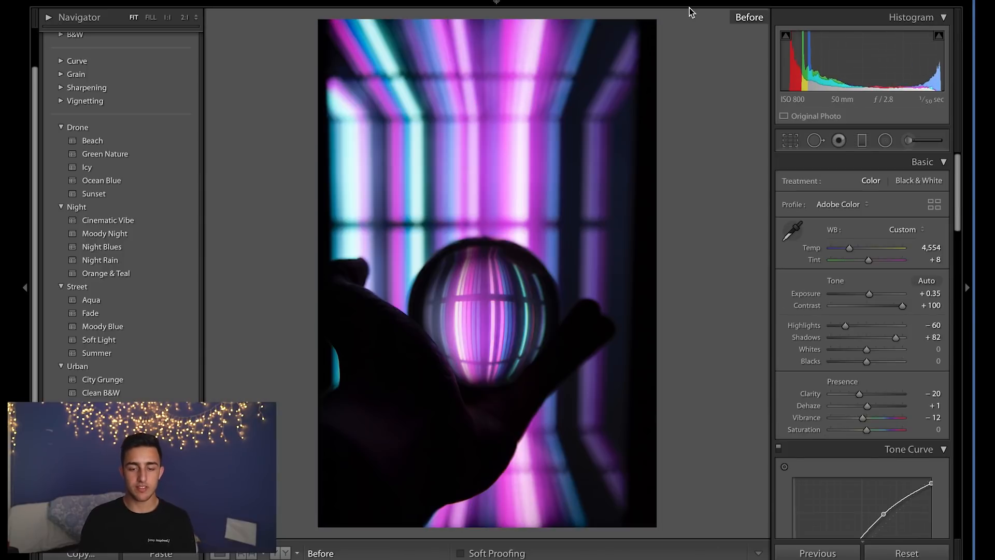
key("backslash")
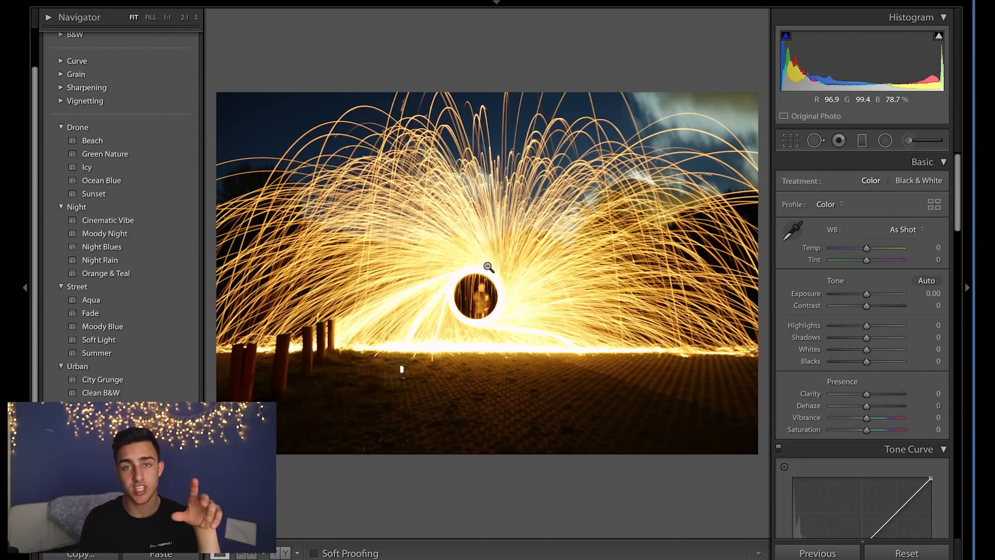
Apply the Cinematic Vibe preset from the Night group to the steel wool photo.
left_click(518, 264)
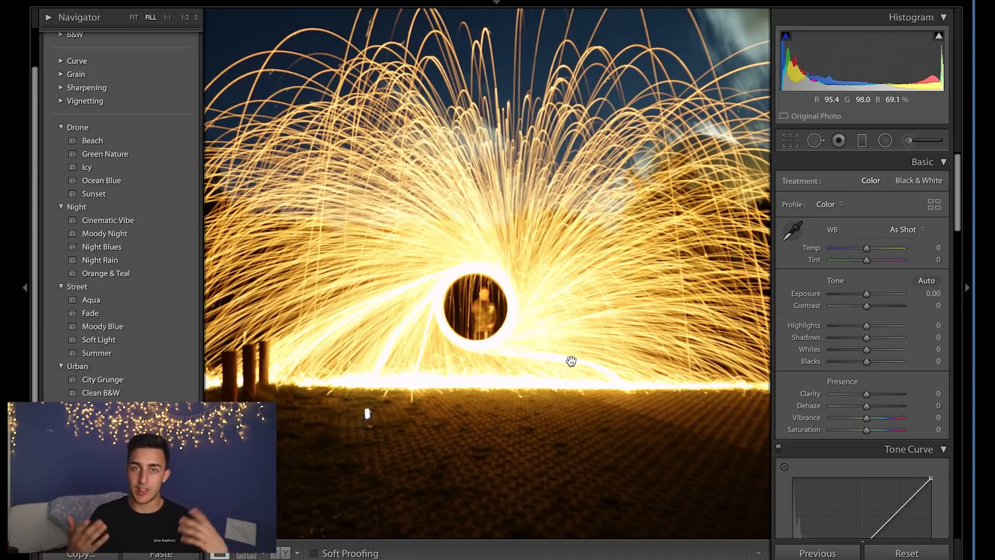
left_click(571, 360)
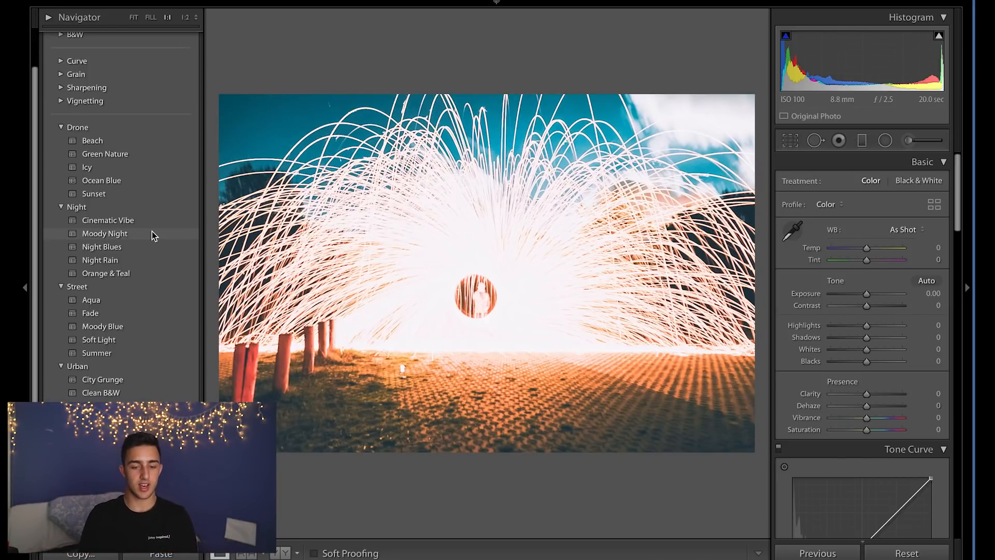
left_click(152, 221)
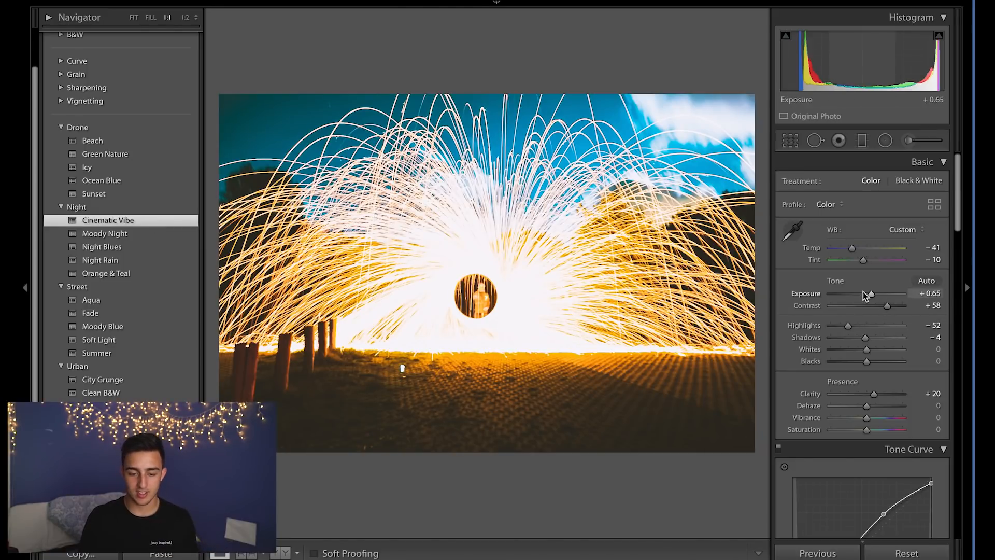
Set exposure to -0.70, highlights to -100 and shadows to +36.
left_click_drag(862, 294, 861, 293)
left_click_drag(875, 338, 830, 325)
scroll(830, 325, "down", 5)
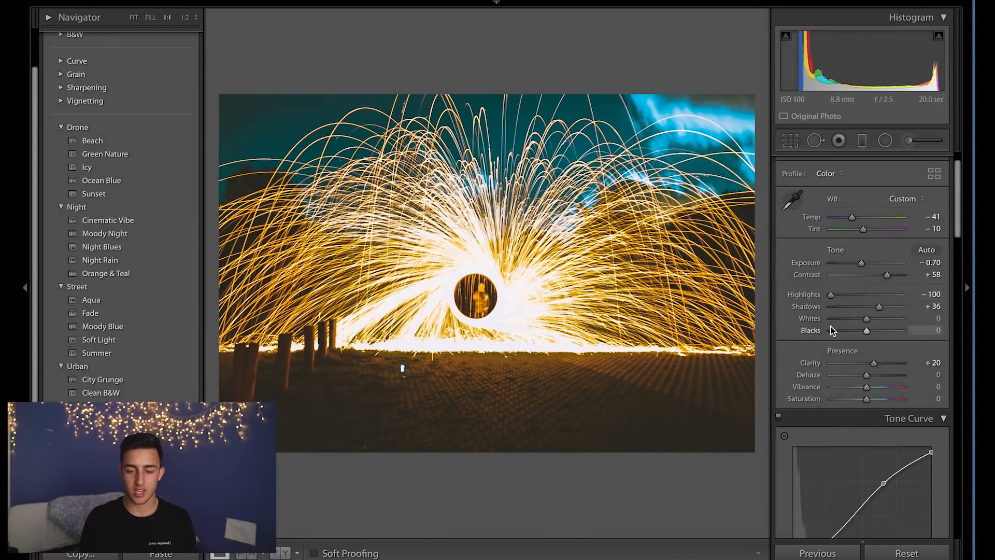
Set the yellow HSL hue to -100 and saturation to +100.
scroll(830, 325, "down", 3)
left_click(834, 284)
left_click_drag(851, 320, 784, 323)
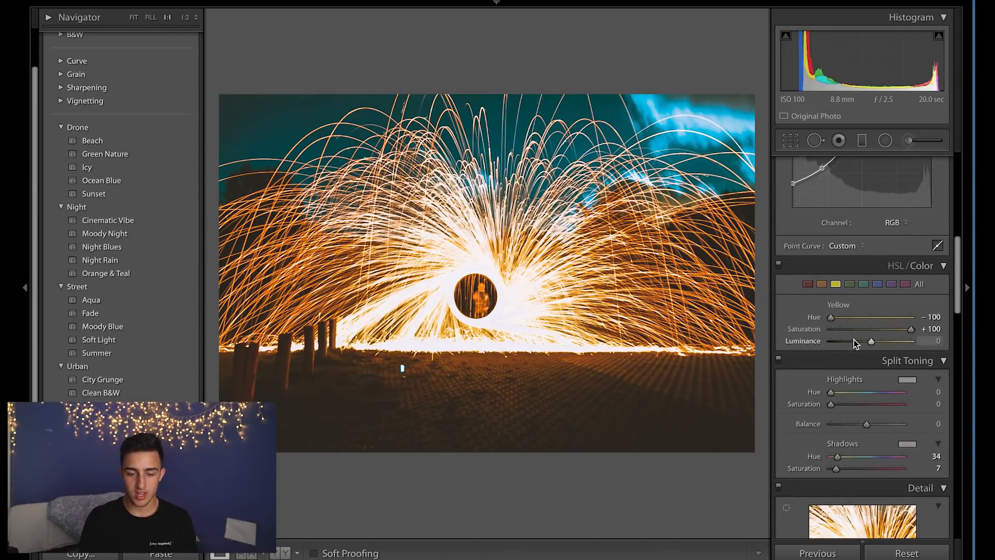
Set the orange HSL saturation to +60 and luminance to -34.
left_click_drag(892, 331, 874, 343)
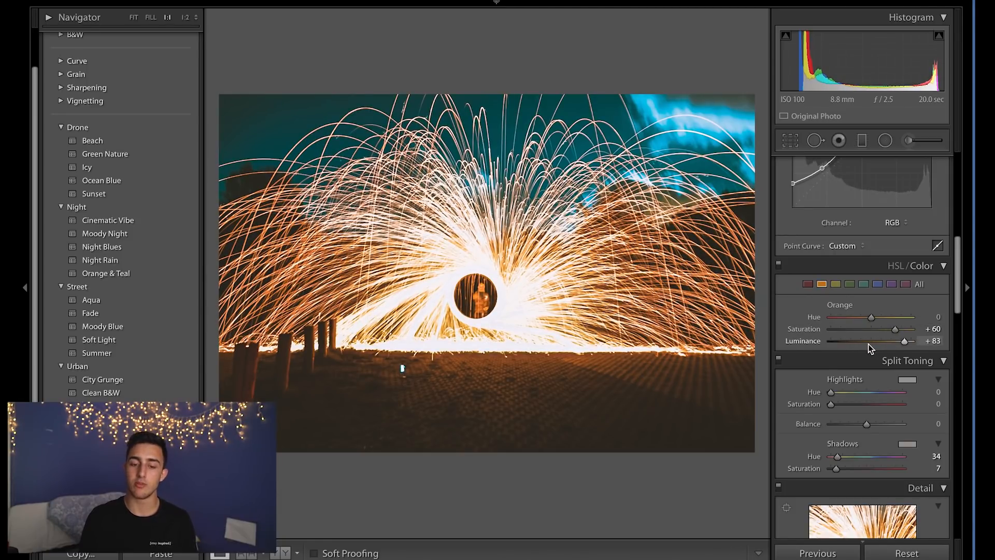
left_click_drag(870, 342, 857, 344)
Toggle between the before and after views of the steel wool photo.
key("backslash")
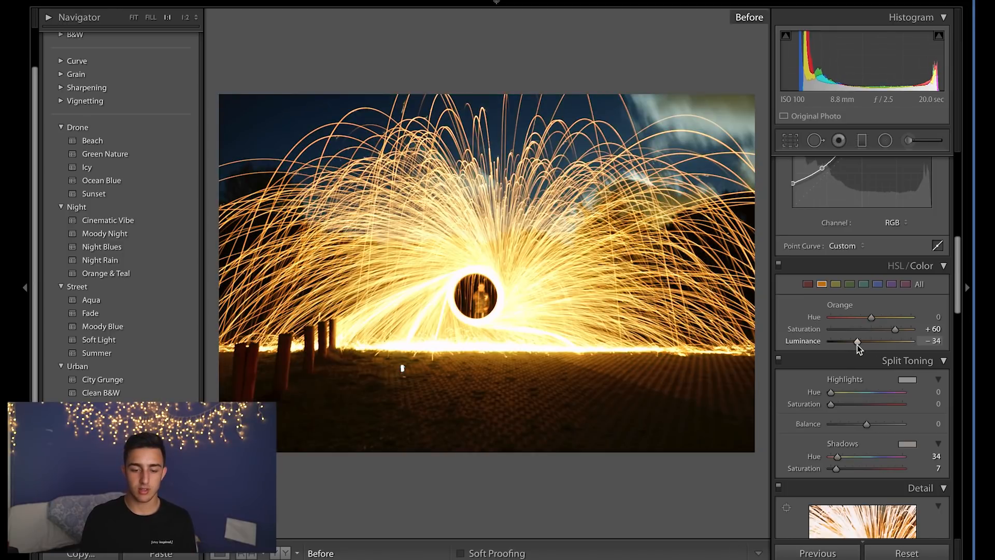
key("backslash")
key("backslash")
key("backslash")
key("backslash")
key("backslash")
Set the blue HSL hue to -32, saturation to +84 and luminance to +100.
left_click(876, 284)
left_click_drag(882, 340, 906, 331)
scroll(905, 329, "up", 3)
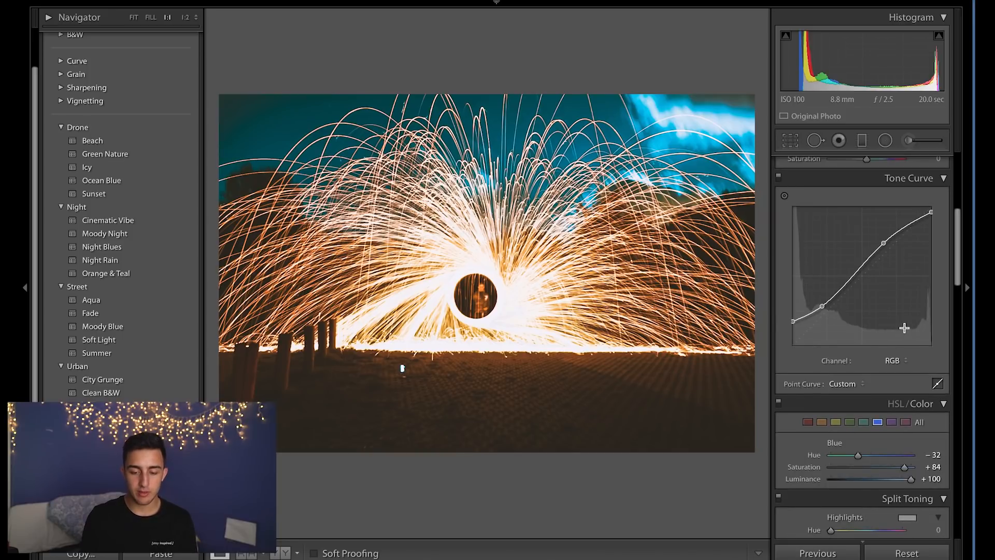
Paint an adjustment brush over the ground with clarity 100 and temperature -31.
key("k")
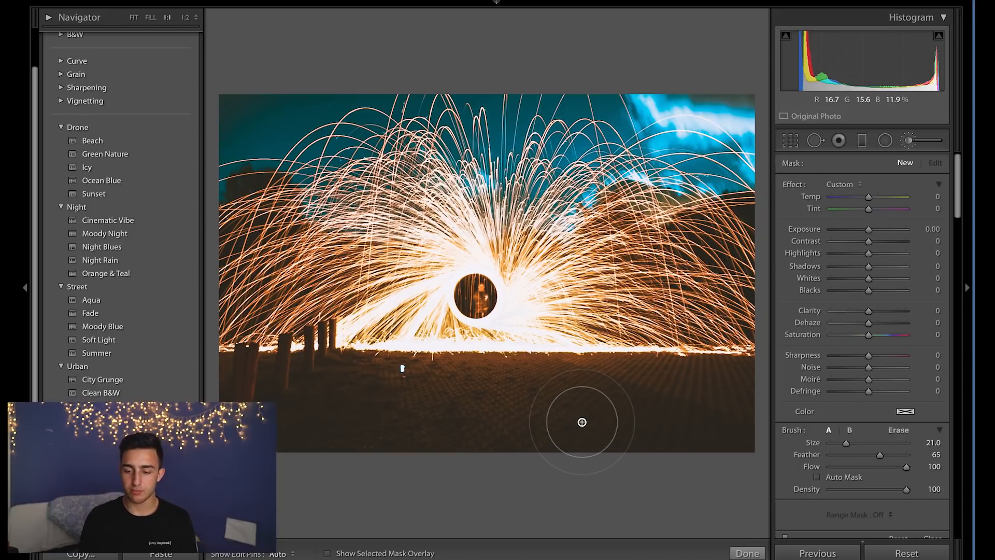
left_click_drag(914, 306, 899, 310)
mouse_move(705, 404)
left_mouse_down()
mouse_move(462, 422)
mouse_move(402, 395)
mouse_move(860, 383)
left_mouse_up()
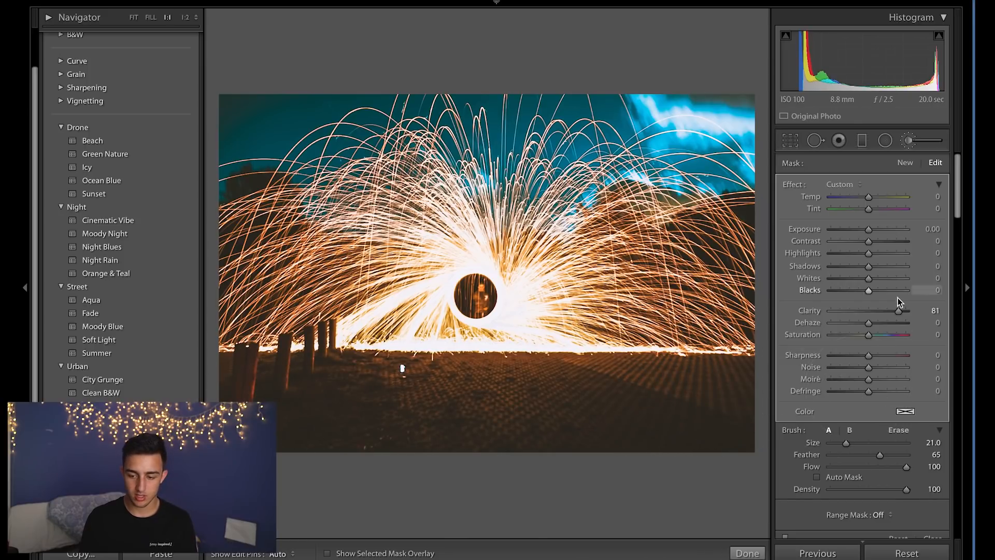
left_click_drag(932, 314, 984, 316)
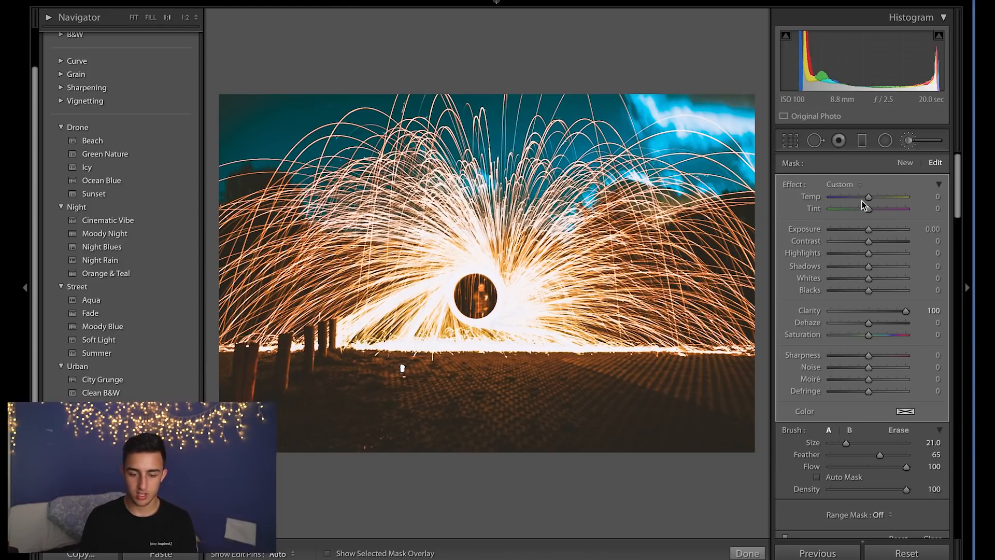
left_click_drag(860, 196, 856, 195)
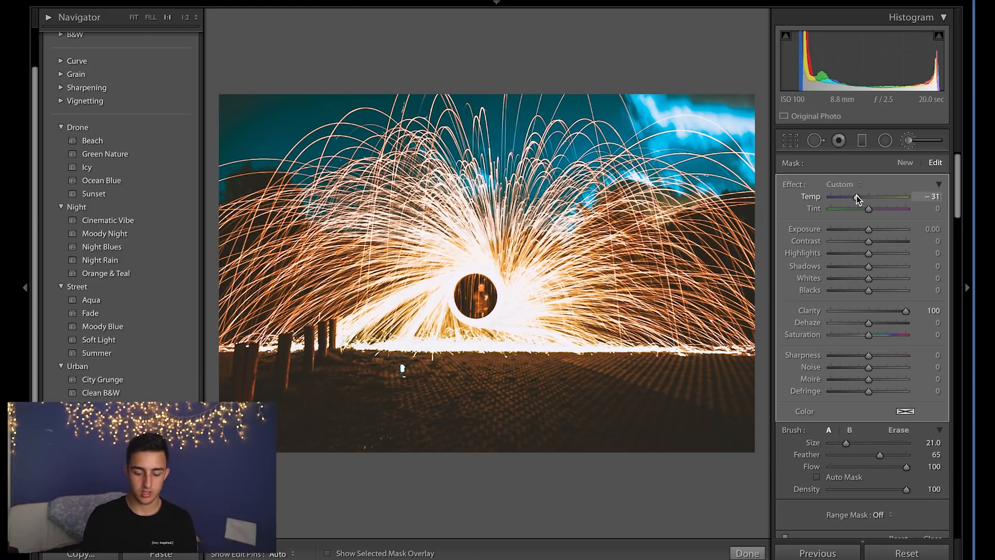
Compare the finished steel wool photo with its before view.
key("m")
key("backslash")
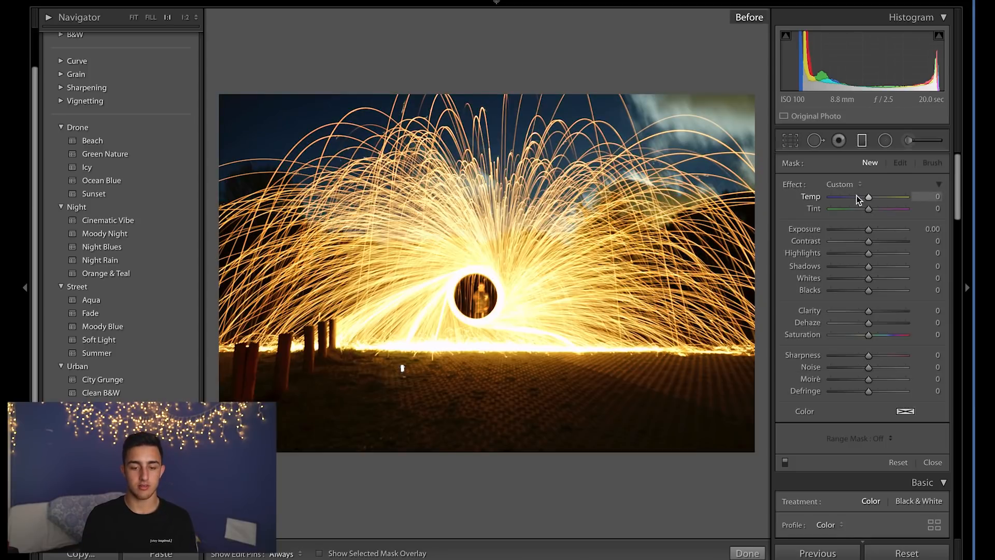
key("backslash")
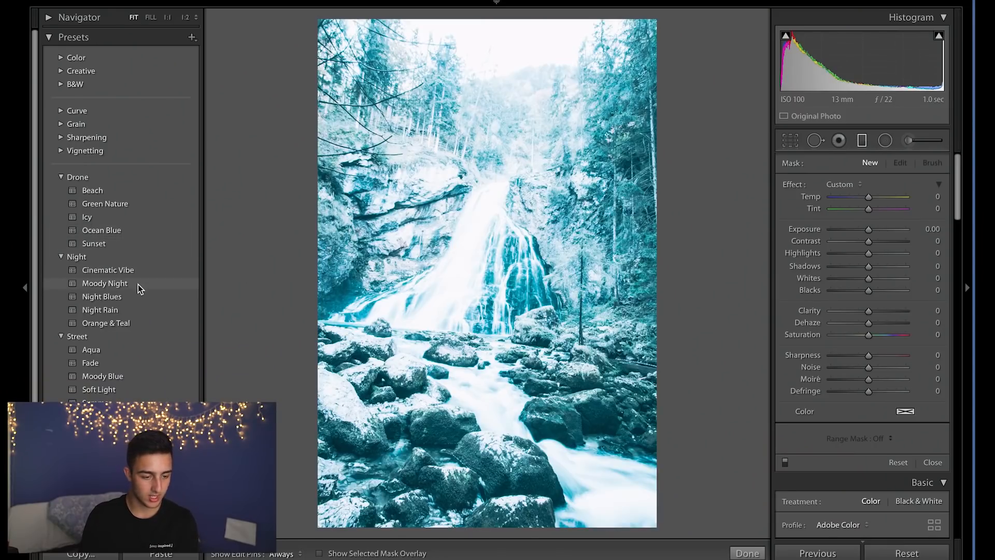
Apply the Summer street preset to the waterfall photo and lower highlights to -35.
left_click(130, 403)
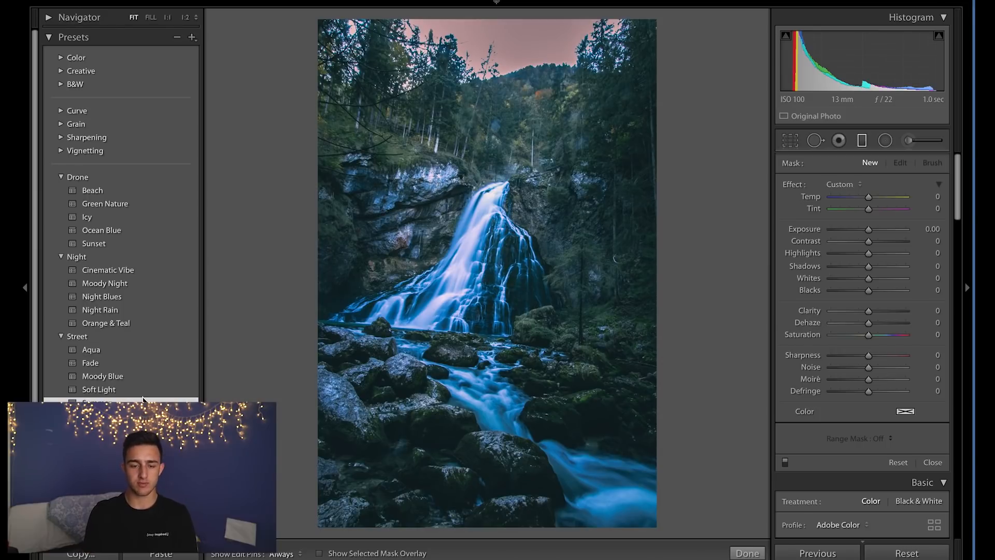
scroll(865, 362, "down", 6)
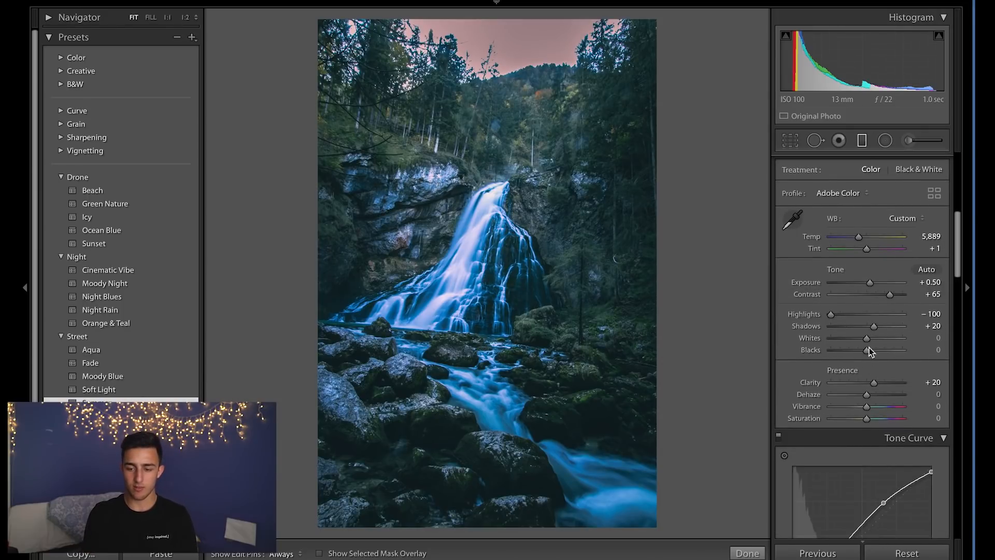
left_click_drag(843, 314, 853, 315)
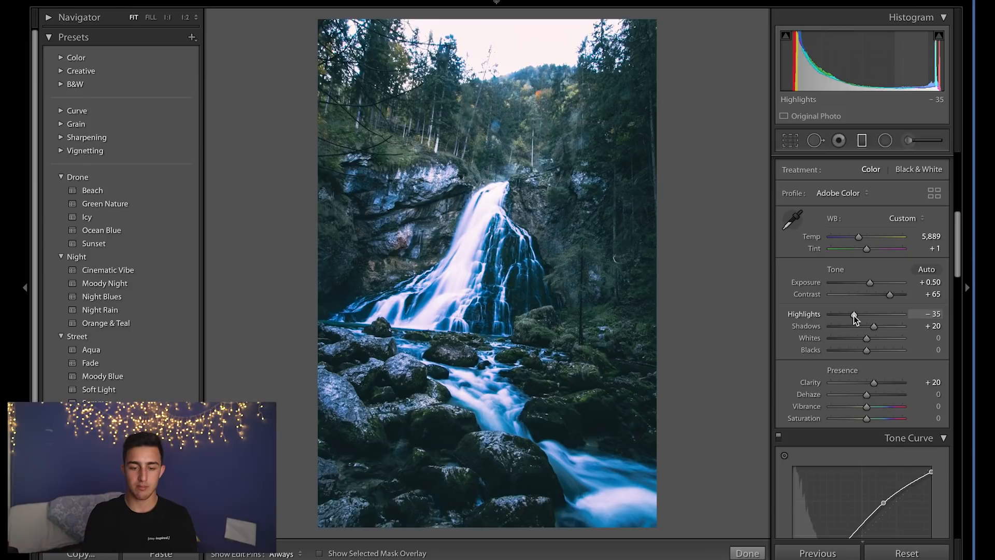
Set the green HSL hue to -85 and saturation to +98, and check the before view.
scroll(853, 315, "down", 8)
mouse_move(871, 361)
left_mouse_down()
mouse_move(846, 363)
mouse_move(858, 365)
left_mouse_up()
left_click(850, 317)
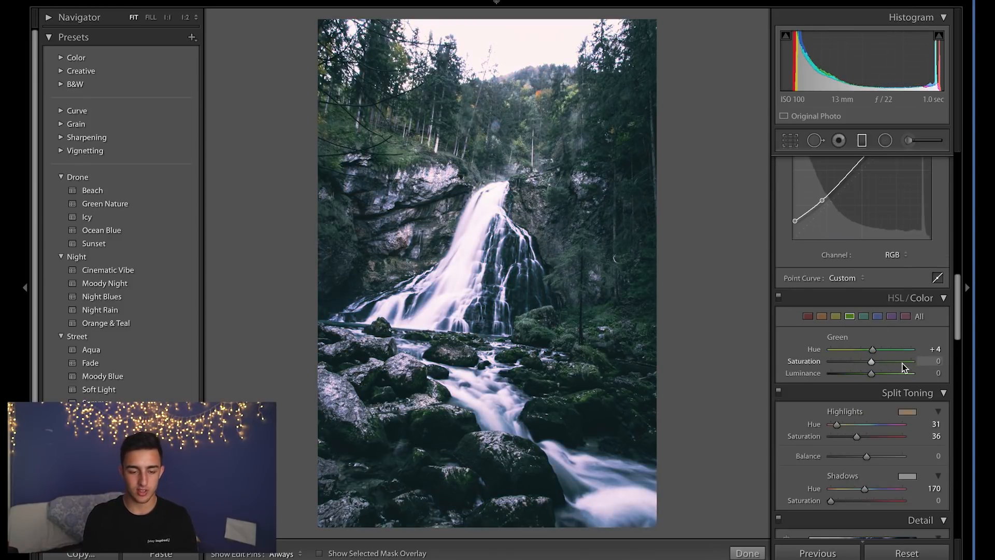
left_click_drag(909, 362, 837, 344)
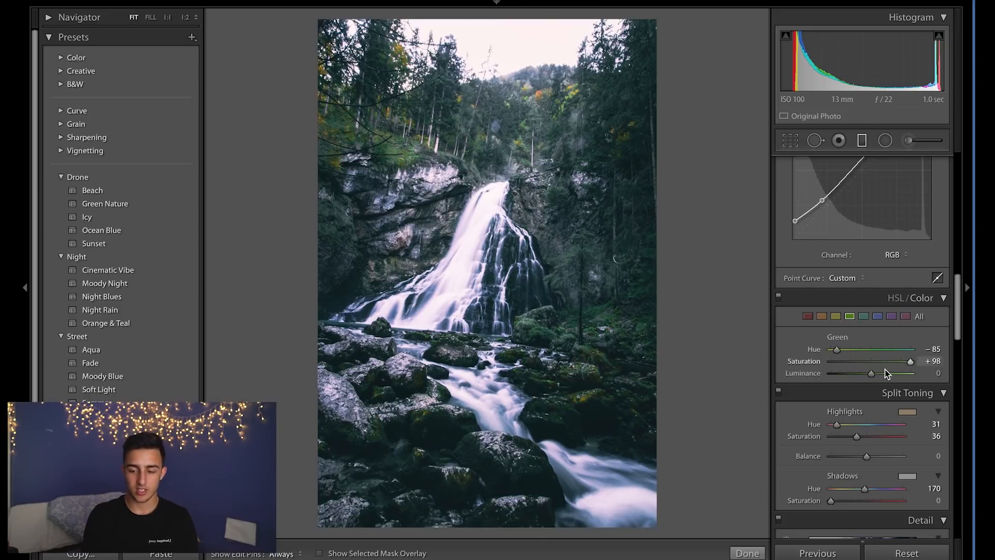
scroll(828, 390, "up", 5)
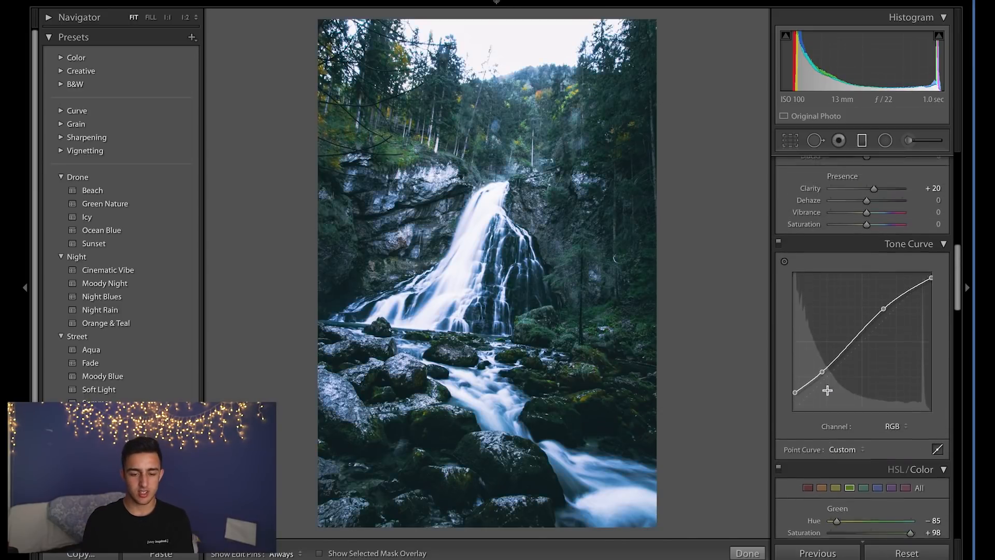
key("backslash")
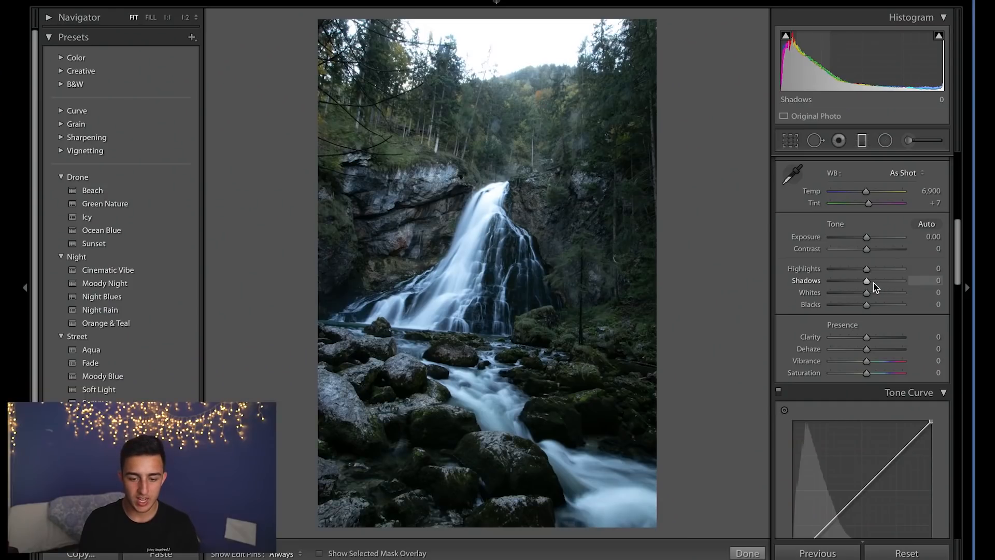
Set contrast to +68 and shadows to +65, and lift the tone curve's dark end.
left_click_drag(874, 283, 891, 249)
left_click_drag(891, 283, 889, 283)
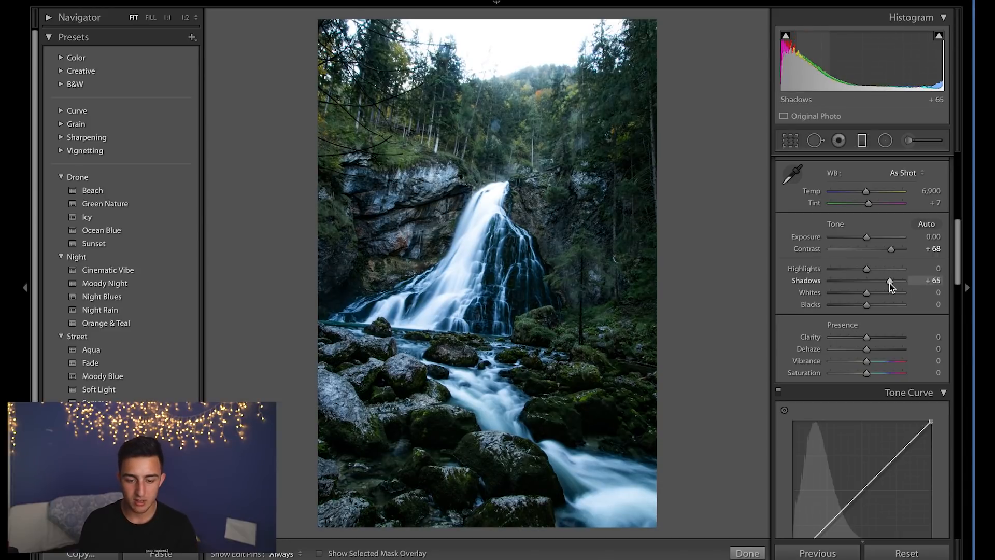
scroll(889, 283, "down", 5)
left_click_drag(793, 371, 802, 352)
Set the green HSL hue to -43 with saturation +70, and the aqua hue to -100 with saturation +54.
scroll(902, 333, "down", 3)
left_click(897, 345)
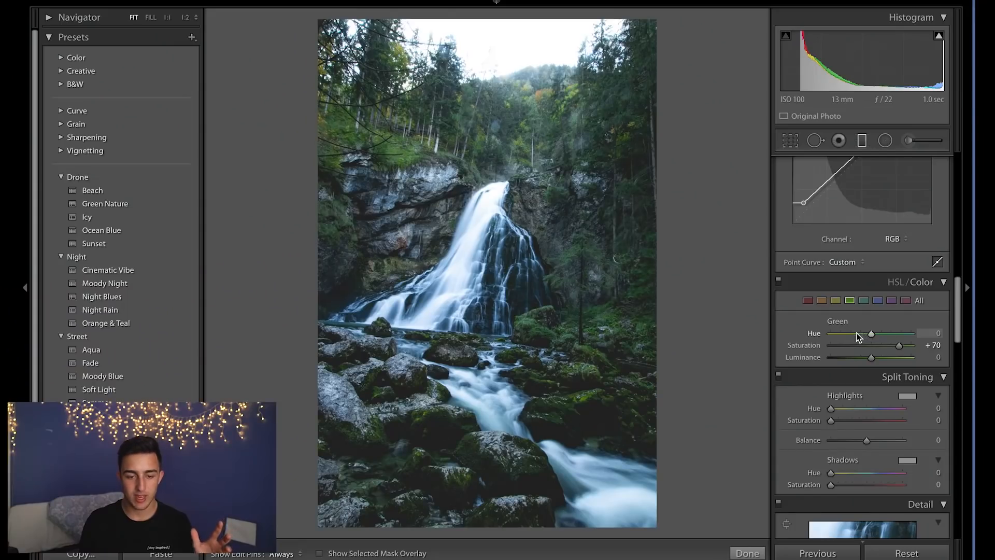
left_click(838, 333)
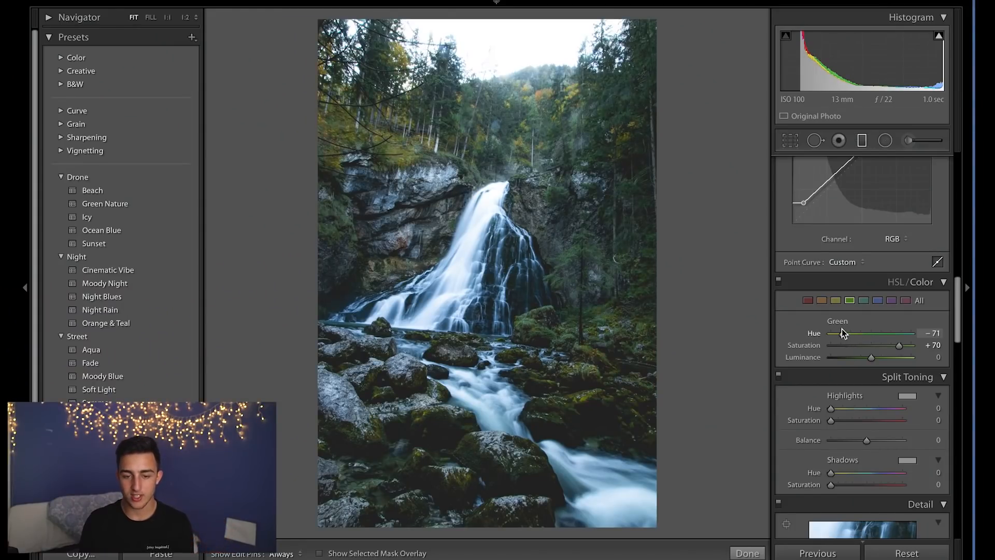
left_click_drag(837, 333, 811, 334)
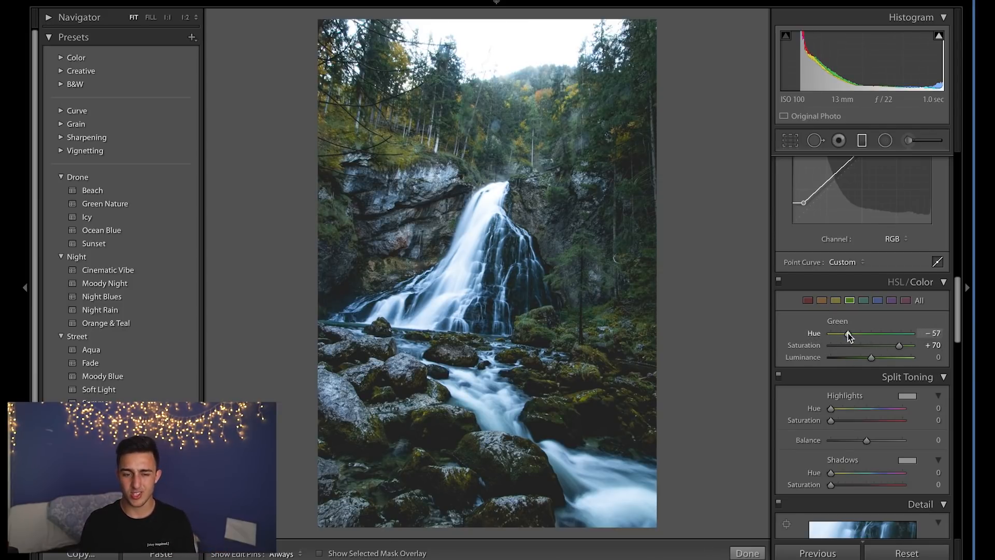
left_click_drag(805, 325, 854, 315)
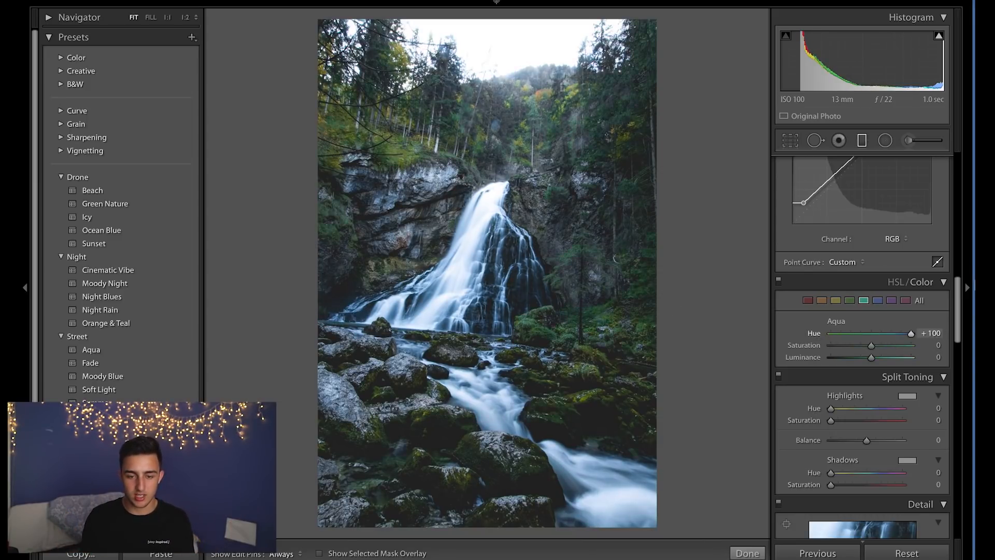
left_click_drag(975, 285, 654, 307)
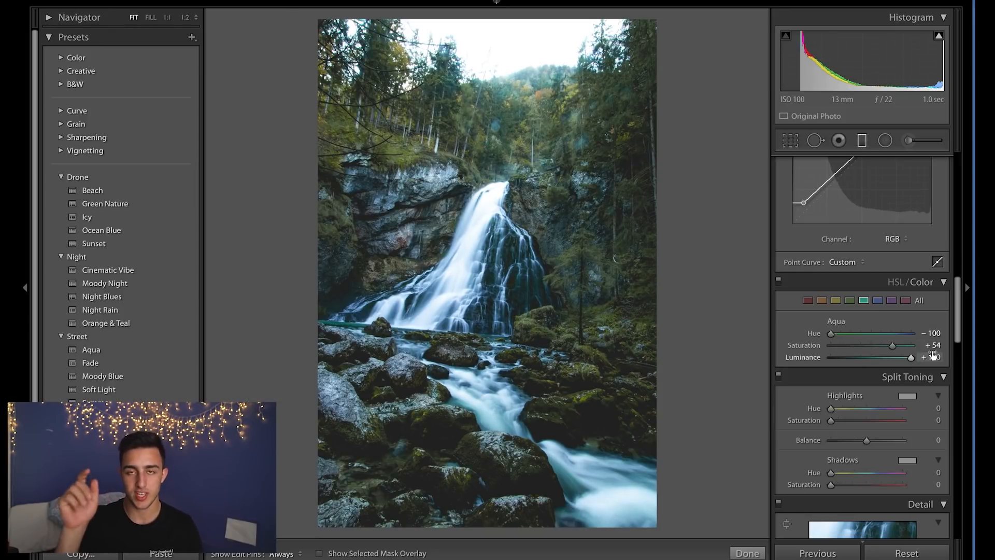
Enlarge the inverted radial filter around the treetops and fine-tune its exposure.
key("shift+m")
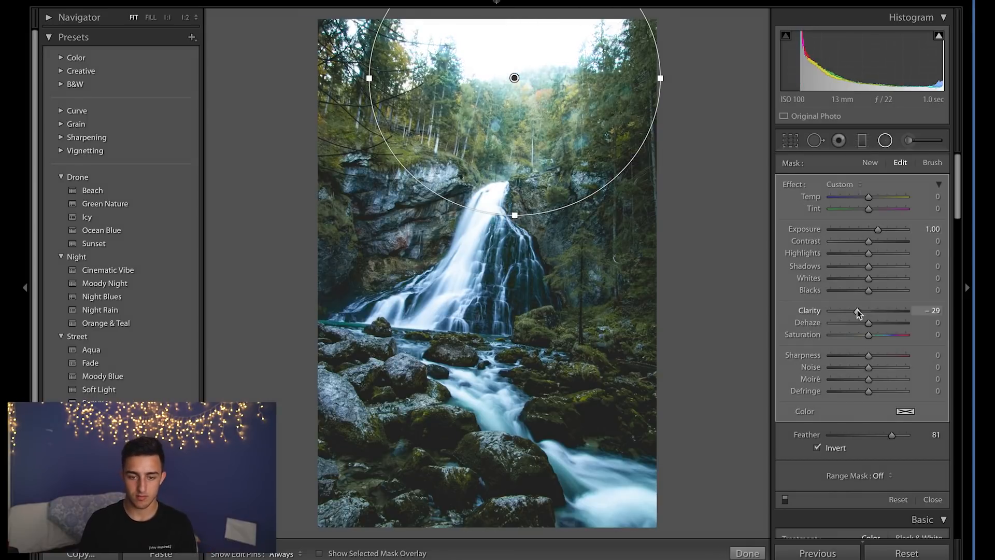
left_click_drag(395, 111, 313, 117)
left_click_drag(878, 229, 875, 231)
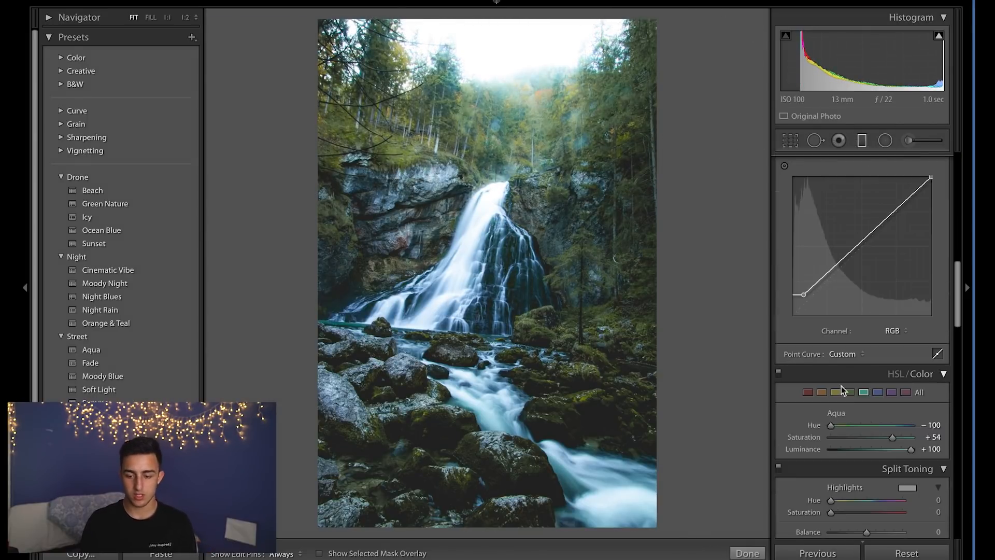
left_click(850, 393)
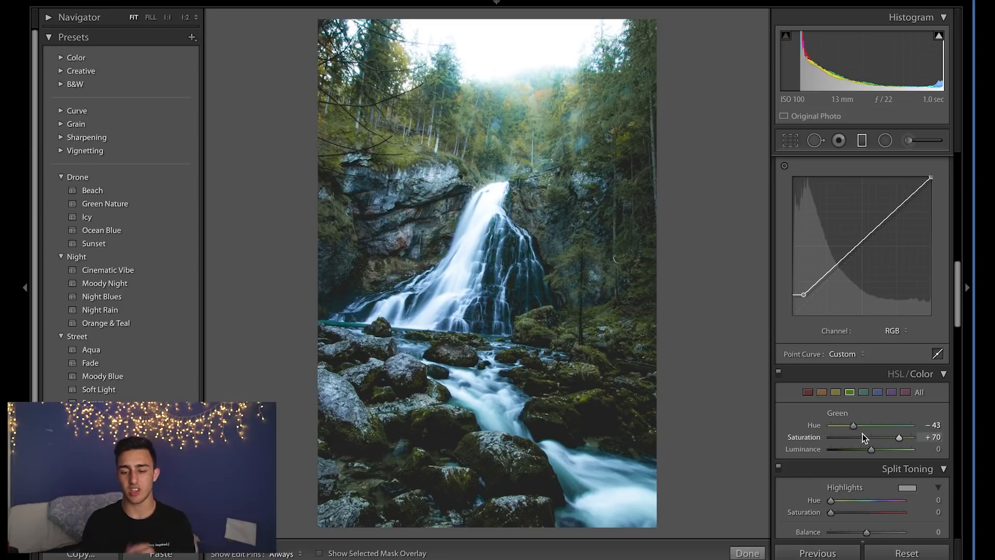
Shift the green HSL hue to -7 and compare with the before view.
mouse_move(862, 424)
left_mouse_down()
mouse_move(881, 428)
mouse_move(868, 423)
left_mouse_up()
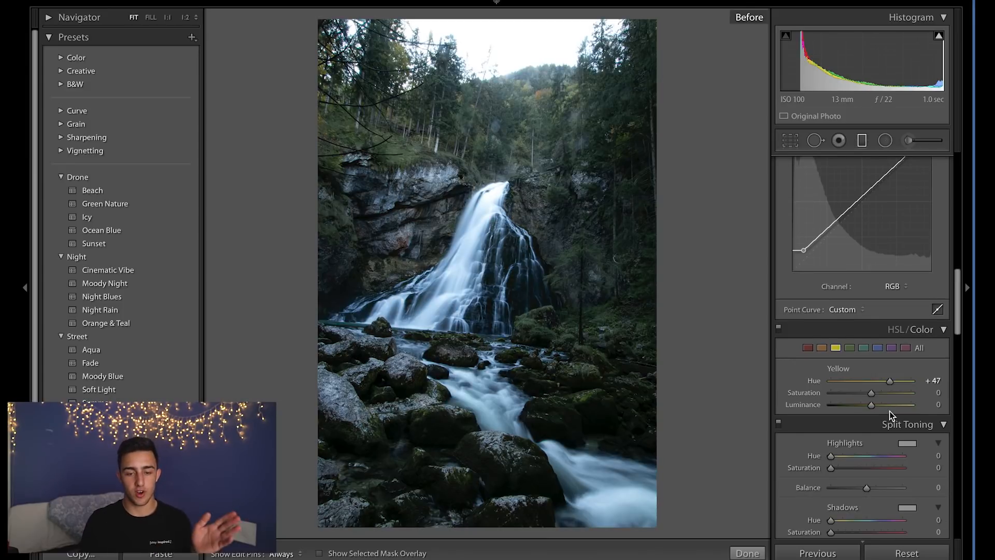
key("backslash")
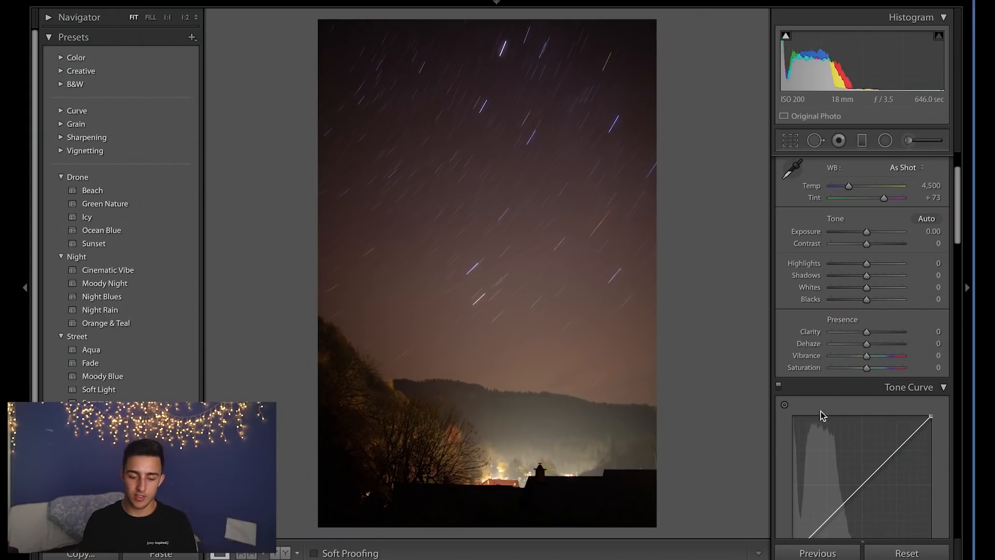
Apply the Orange & Teal night preset to the star trail photo.
left_click(507, 484)
left_click(533, 469)
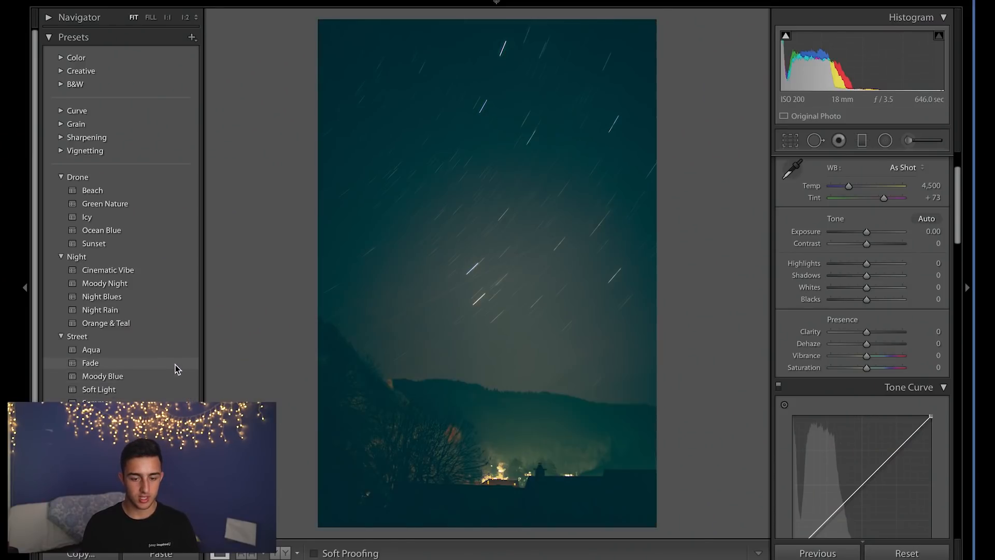
left_click(155, 326)
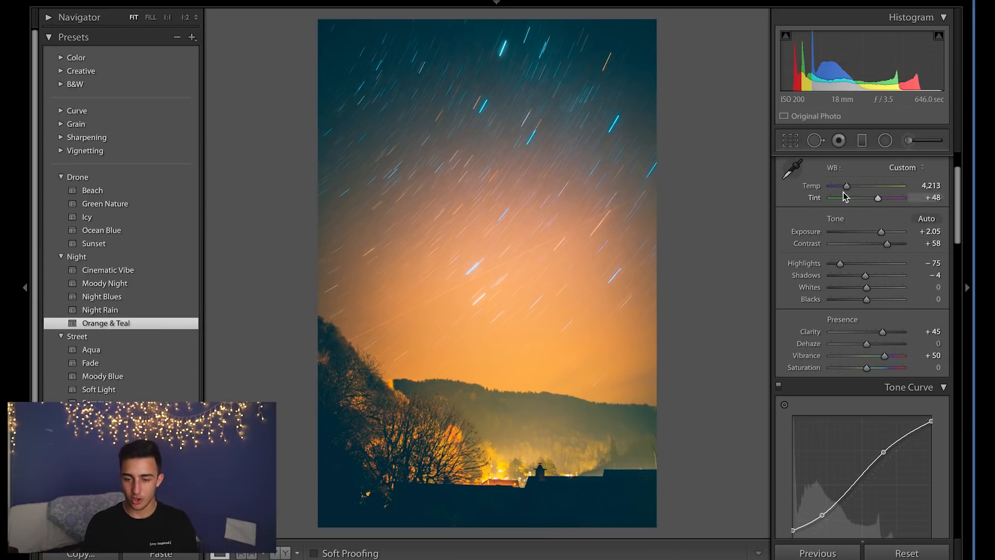
Adjust the yellow HSL hue of the star trail photo.
scroll(888, 275, "down", 3)
scroll(888, 279, "down", 4)
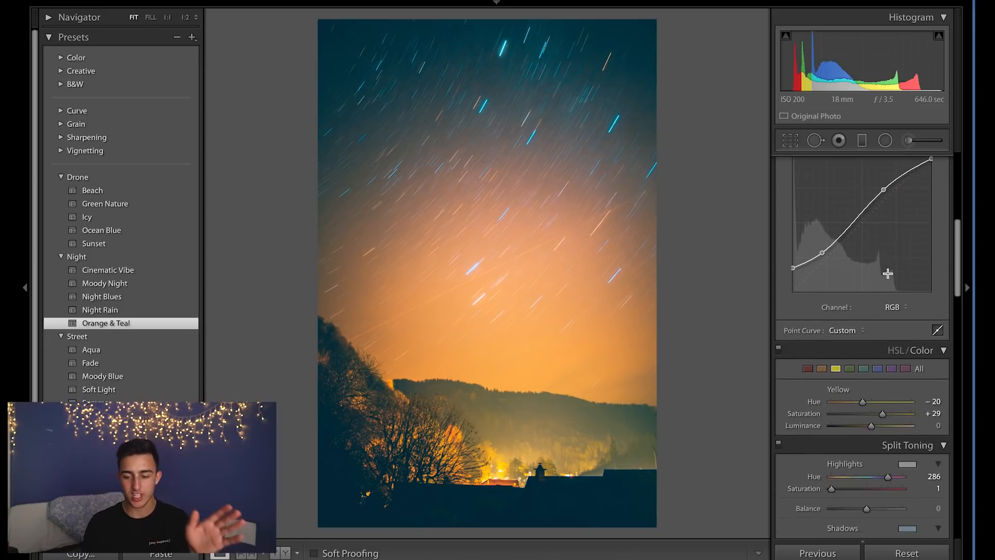
left_click_drag(841, 400, 864, 413)
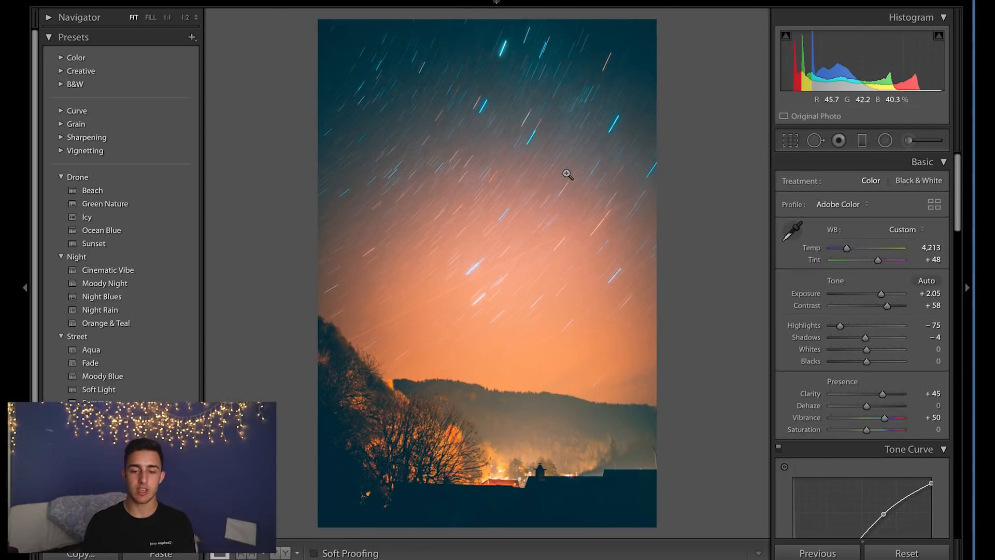
Remove the radial filters from the sky.
key("shift+m")
left_click_drag(545, 79, 528, 331)
key("Delete")
left_click(489, 273)
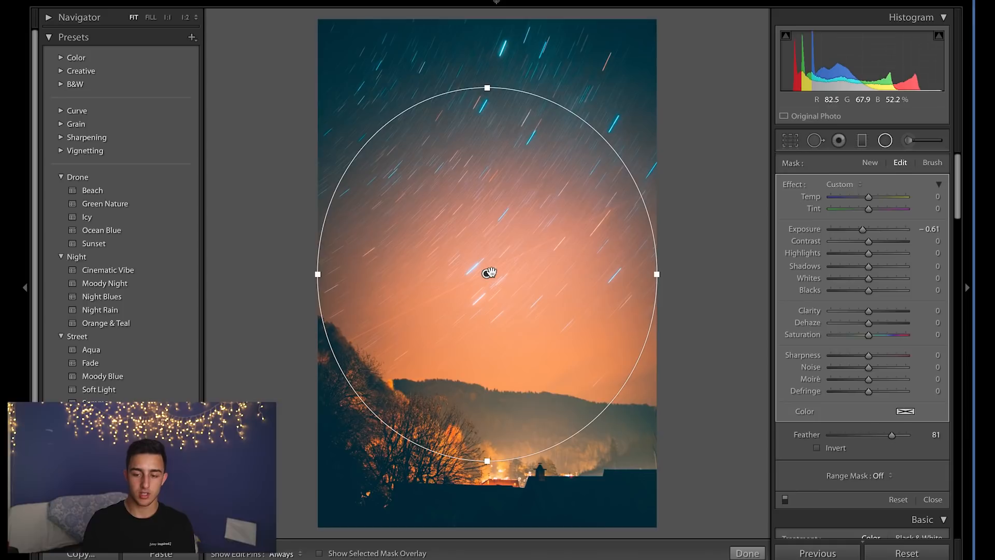
key("Delete")
Add a graduated filter over the sky with temperature -28, positioned down toward the horizon.
key("m")
left_click_drag(526, 195, 526, 468)
left_click_drag(859, 200, 858, 199)
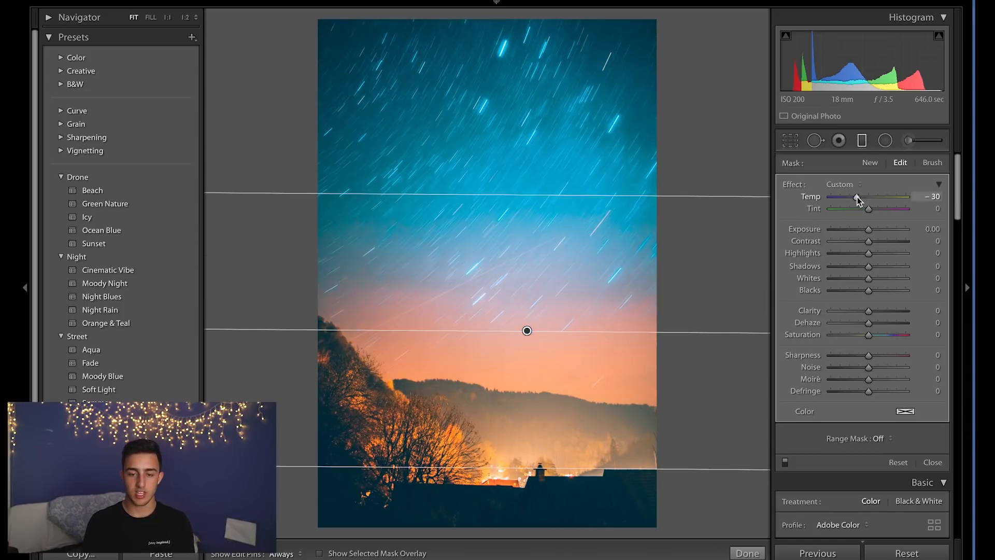
left_click_drag(612, 195, 612, 3)
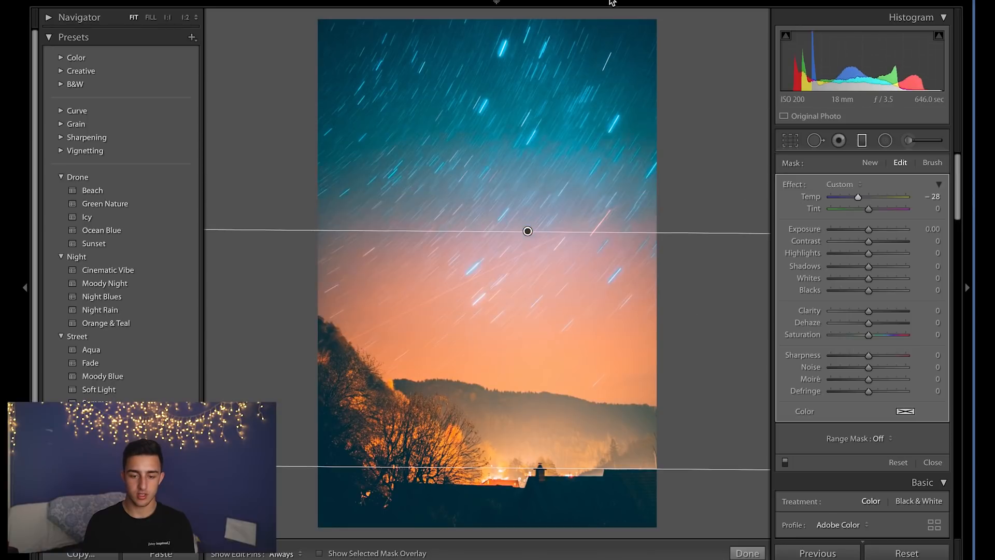
left_click_drag(527, 232, 528, 393)
left_click(932, 463)
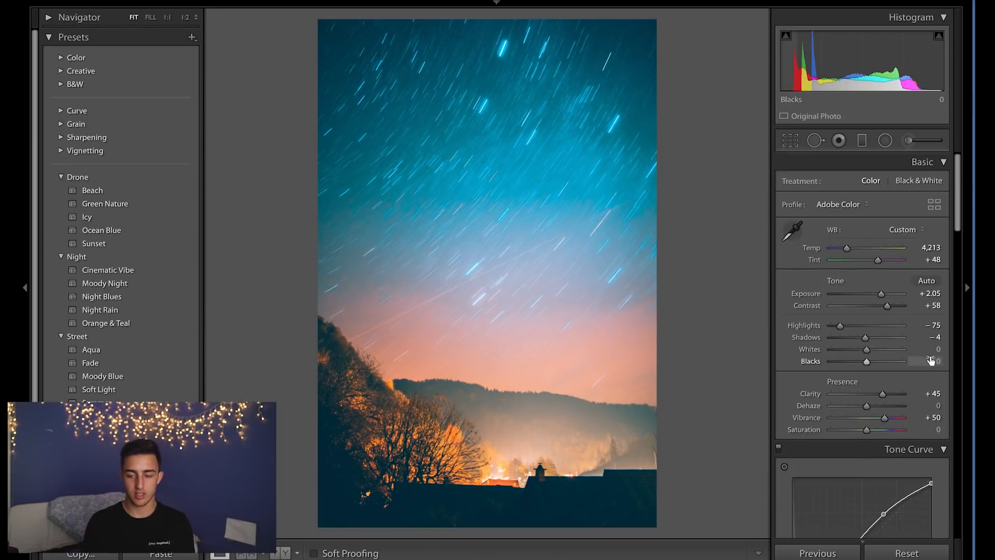
Set the temperature to 3,887, highlights to +100 and exposure to -0.50.
scroll(930, 360, "down", 10)
left_click(864, 222)
left_click(878, 223)
left_click_drag(863, 267, 881, 279)
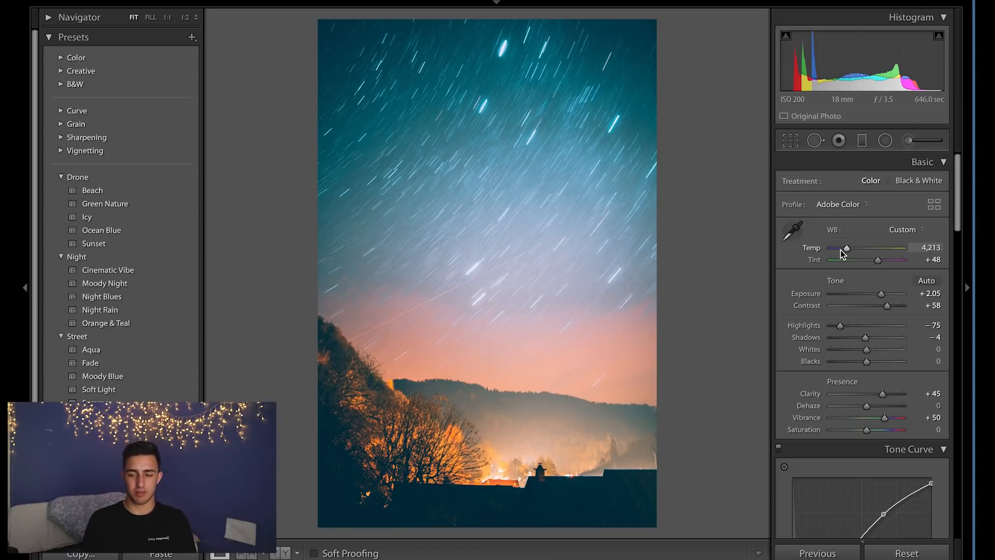
left_click_drag(839, 251, 845, 251)
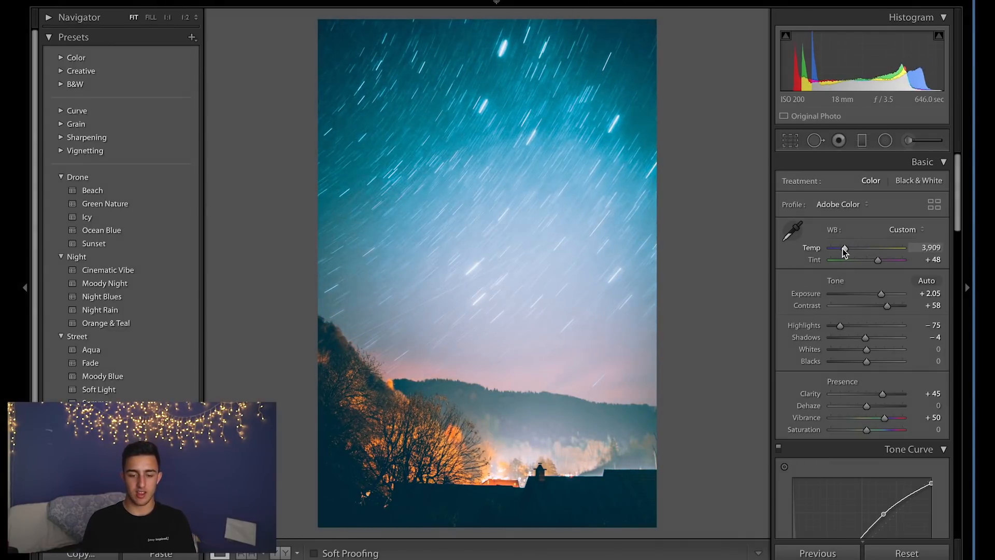
left_click_drag(840, 325, 925, 325)
left_click_drag(881, 293, 862, 293)
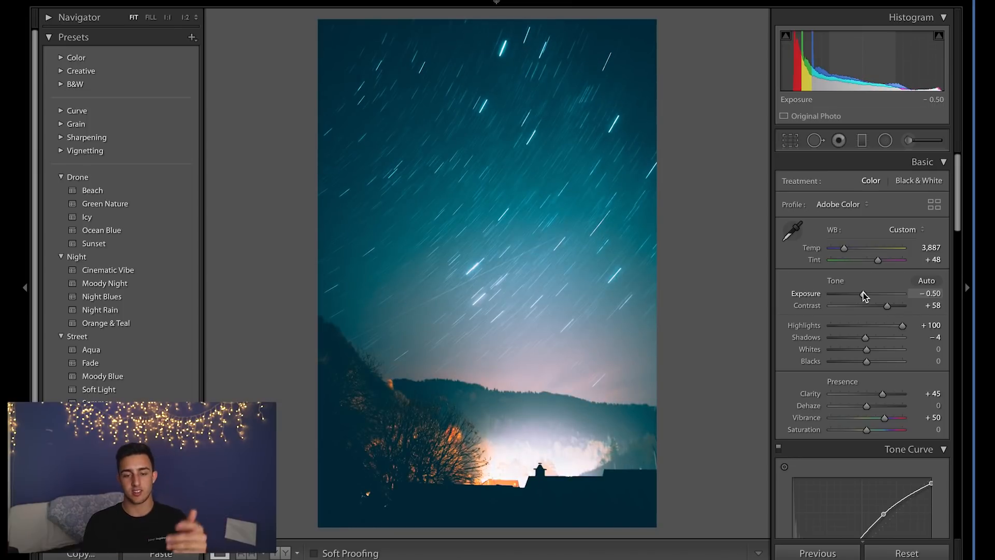
Paint an adjustment brush with a warm yellow colour tint, size 50 and feather 80.
key("k")
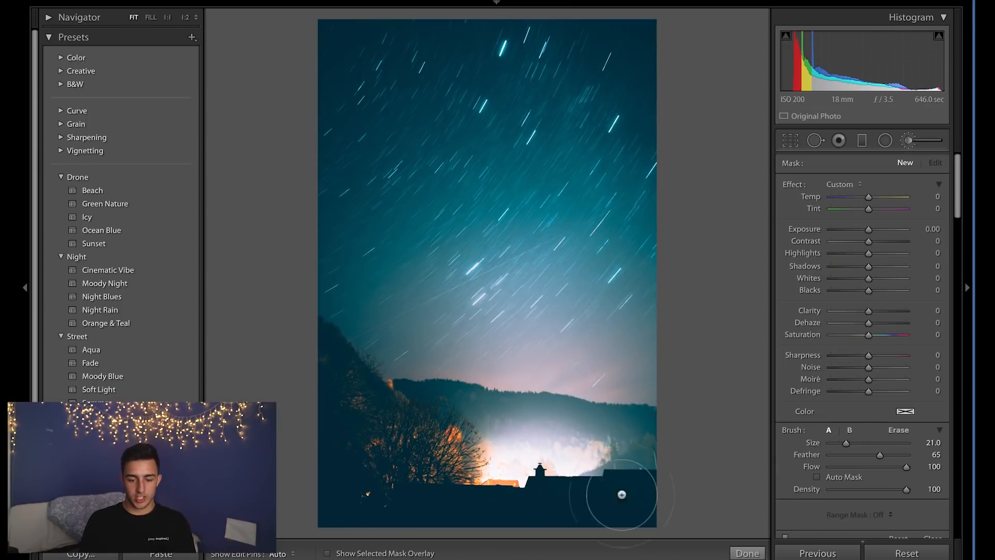
left_click(904, 411)
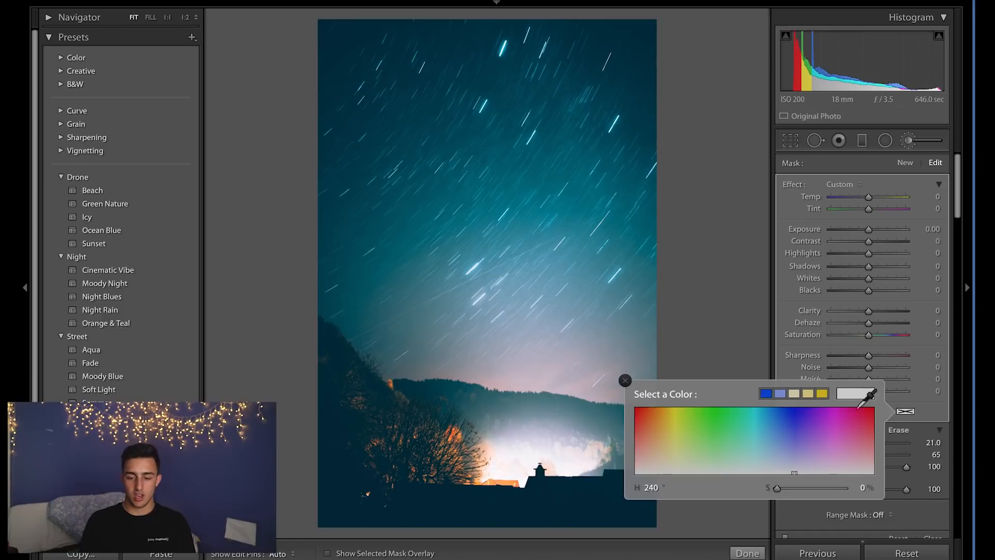
left_click(656, 425)
left_click_drag(656, 426, 660, 439)
left_click(532, 457)
left_click_drag(532, 459, 576, 454)
scroll(582, 455, "up", 3)
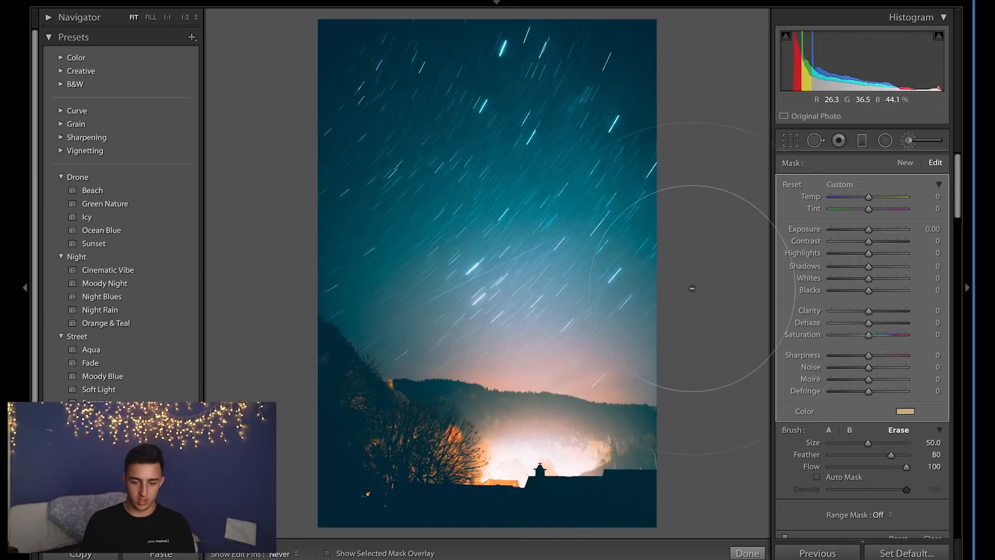
Compare the star trail photo with its before view.
key("backslash")
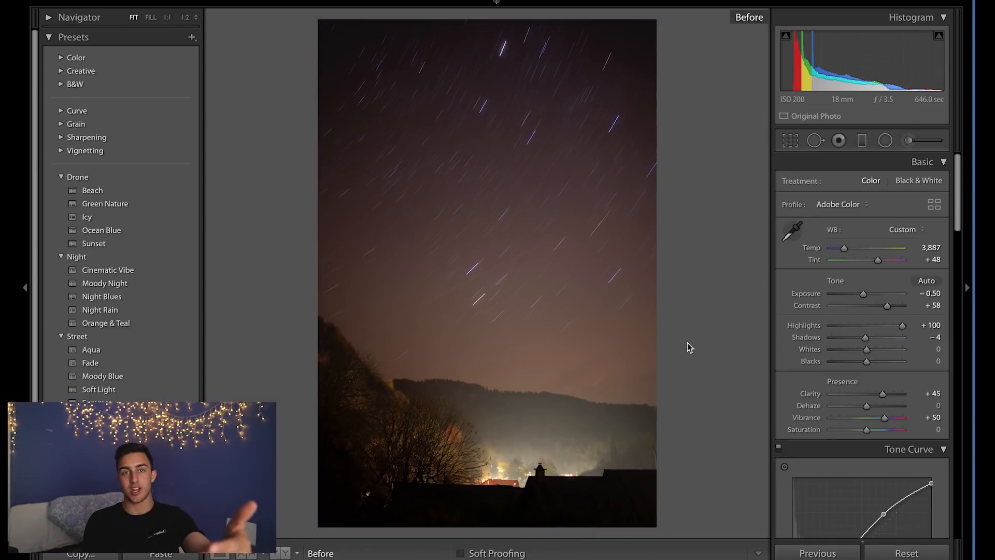
key("backslash")
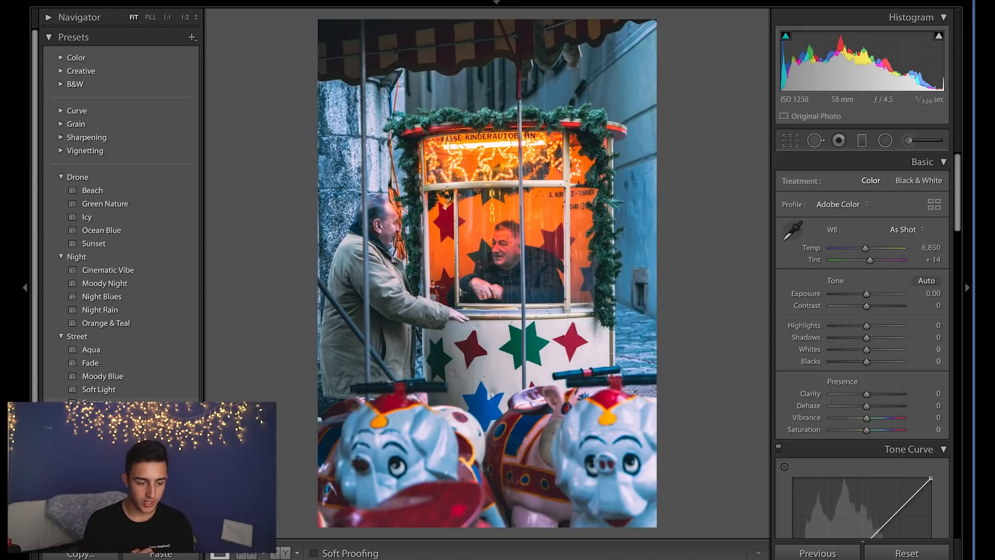
Apply the Moody Blue preset to the carousel photo and lower the Blue saturation in HSL to +31.
left_click(119, 377)
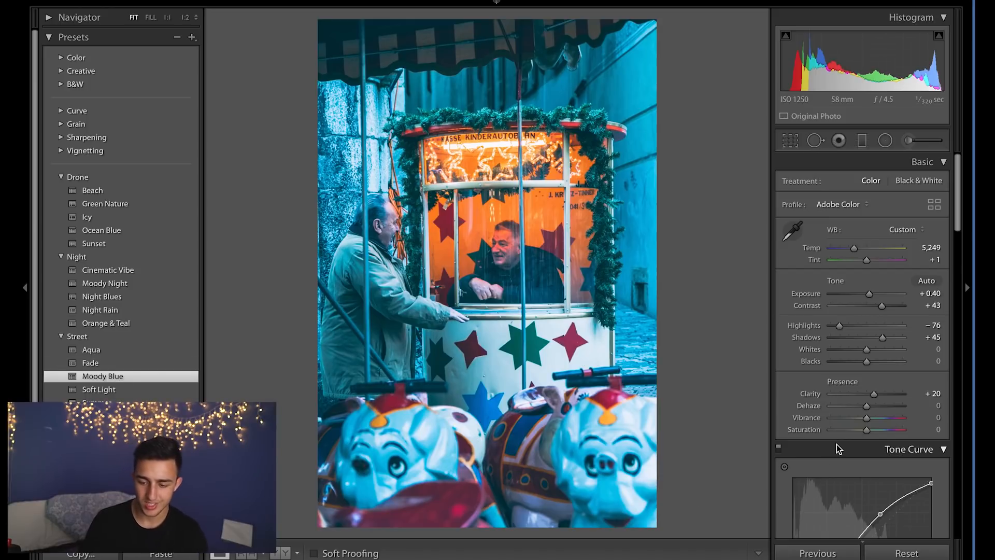
scroll(836, 444, "down", 5)
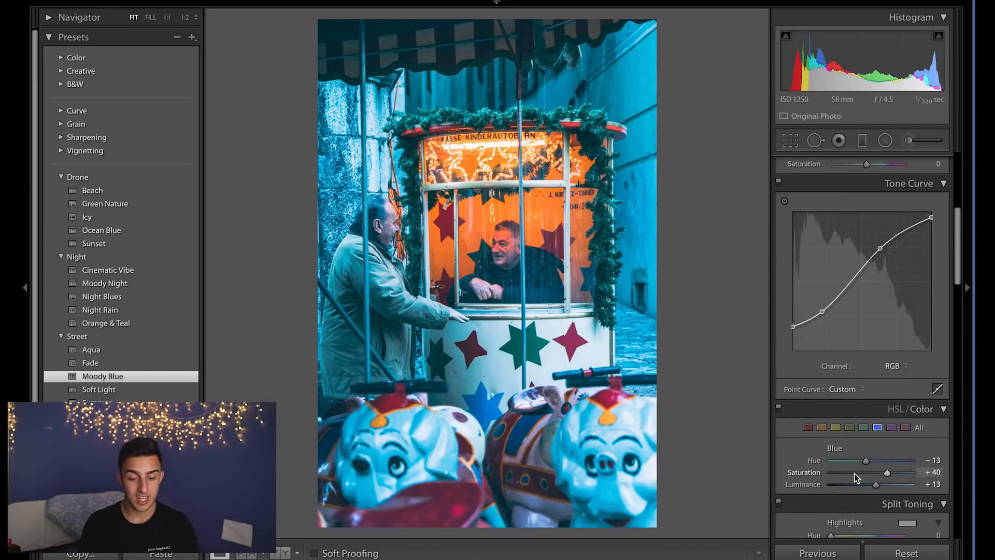
left_click(854, 472)
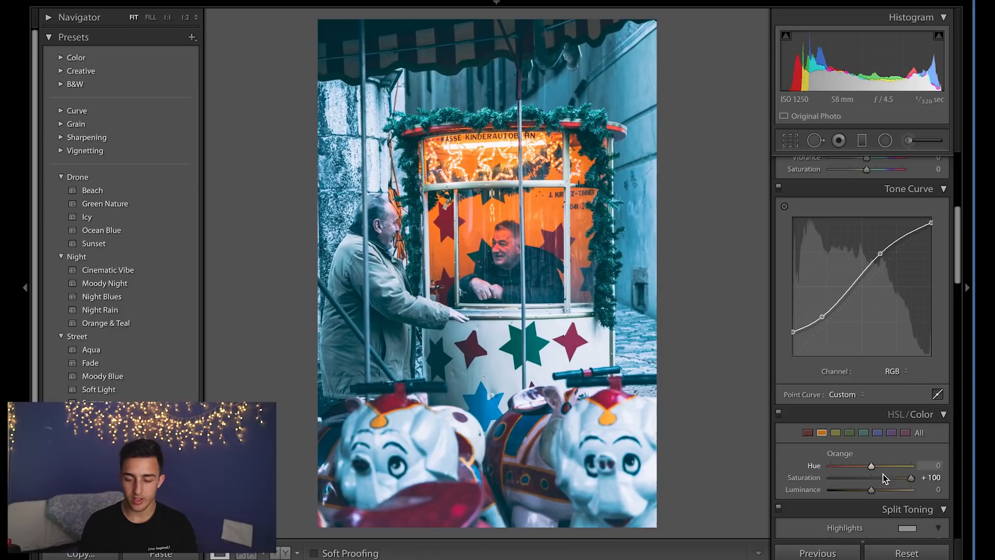
left_click_drag(870, 477, 872, 478)
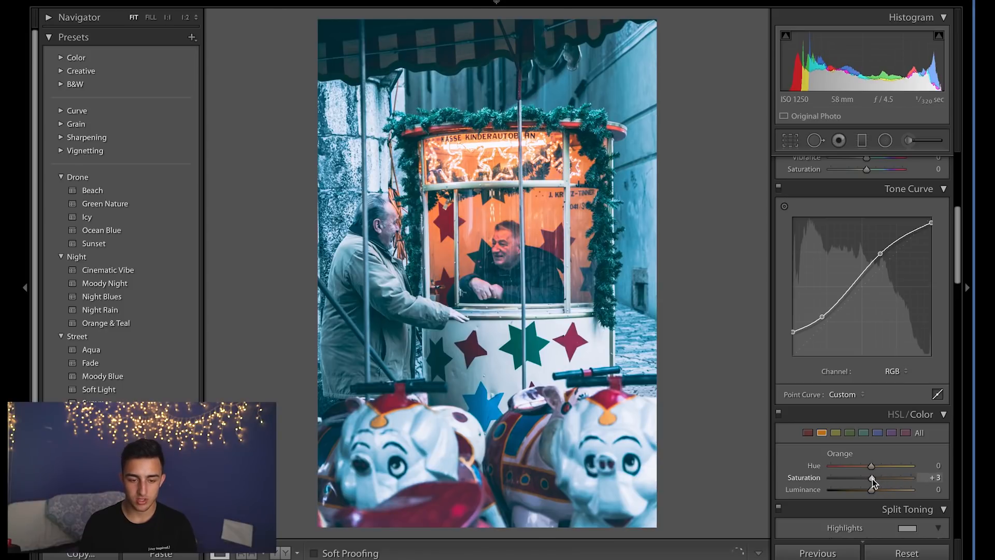
Set the exposure to +0.15 and highlights to -25 for the carousel photo.
scroll(872, 477, "up", 5)
left_click_drag(865, 297, 870, 299)
left_click(858, 326)
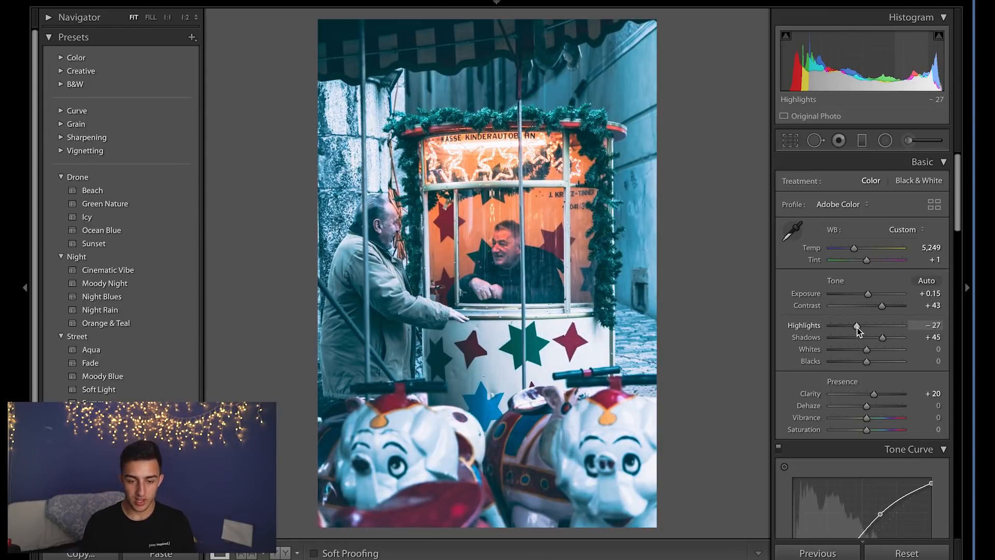
scroll(857, 327, "down", 3)
scroll(857, 325, "up", 3)
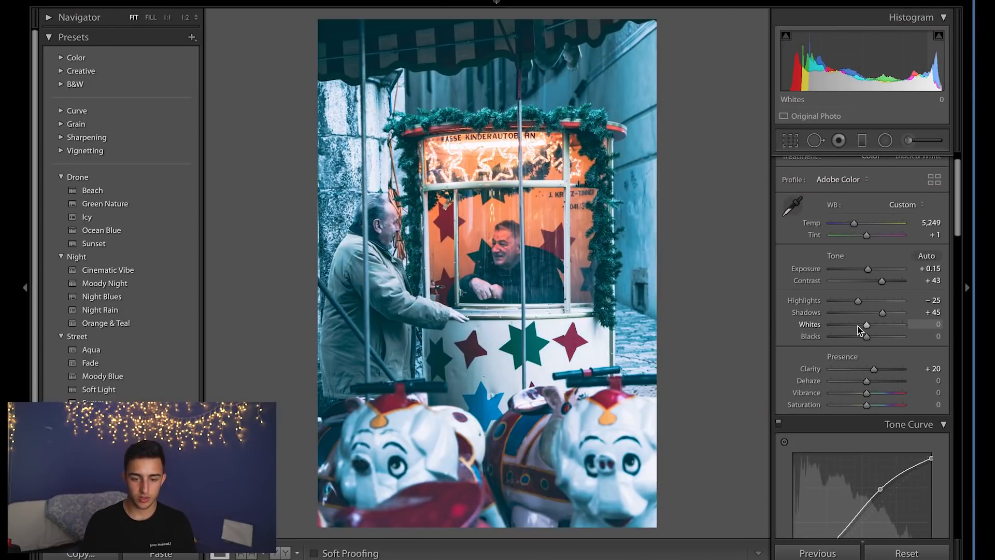
Warm the white balance by setting the temperature to 6,555.
left_click(853, 223)
left_click_drag(853, 223, 863, 223)
Set the Green saturation to +83 and Green luminance to +49 in HSL.
scroll(854, 290, "down", 5)
left_click(877, 399)
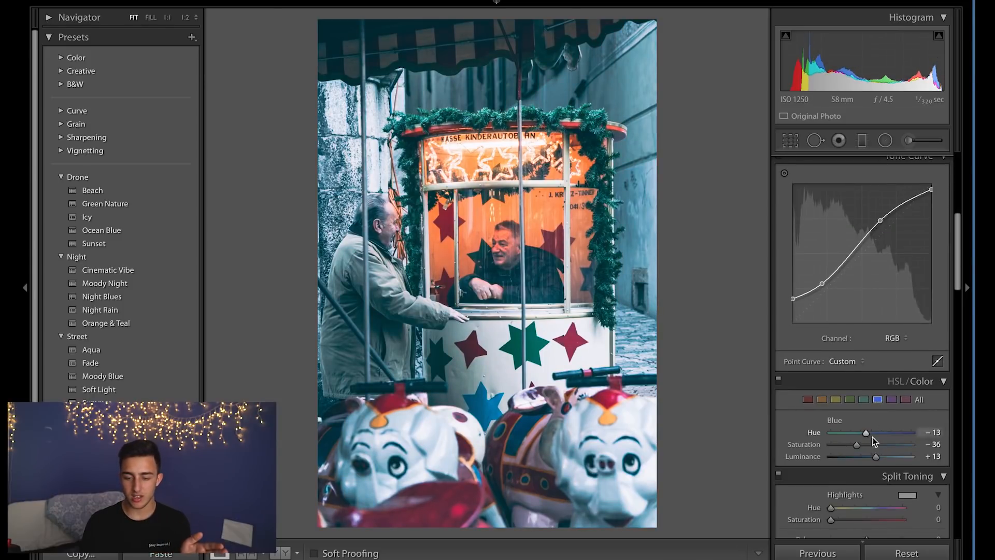
left_click(850, 400)
left_click_drag(888, 445, 904, 444)
left_click_drag(881, 456, 891, 459)
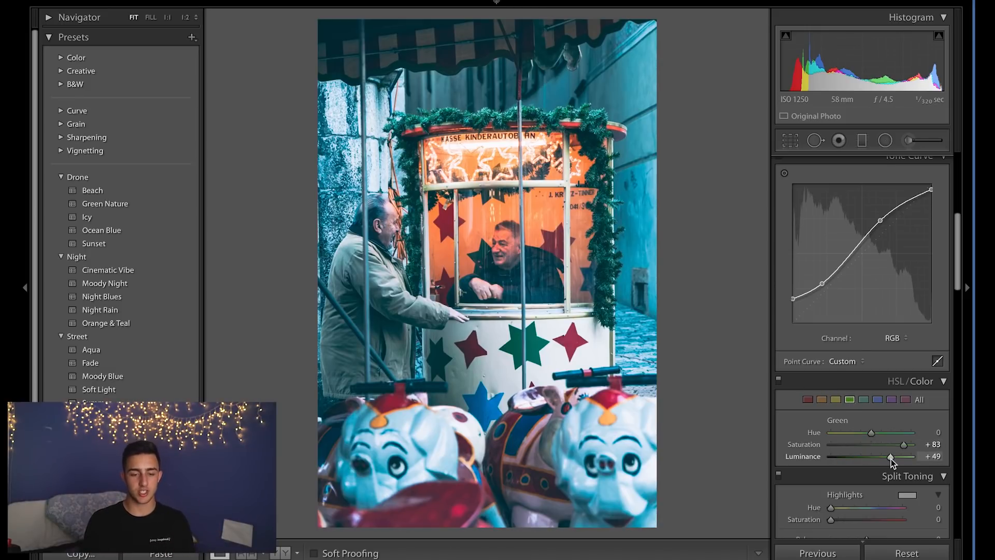
key("shift+m")
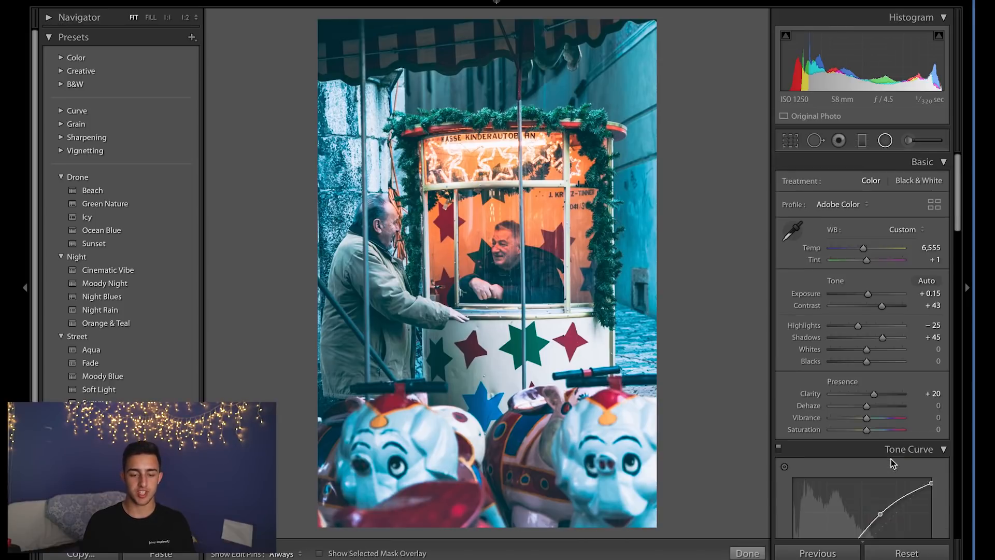
mouse_move(859, 233)
left_mouse_down()
mouse_move(850, 232)
mouse_move(859, 232)
left_mouse_up()
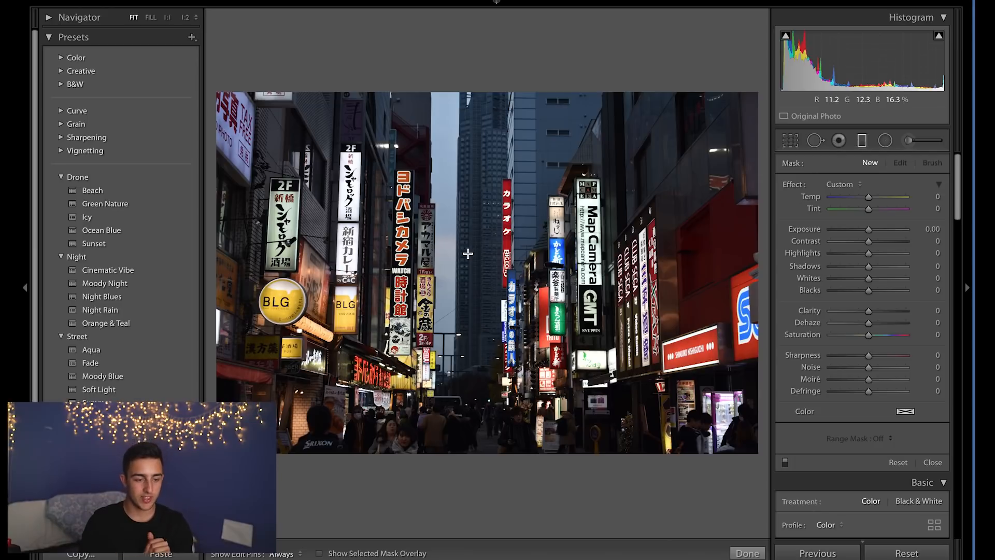
Apply the Cinematic Vibe preset to the Tokyo street photo after trying Orange & Teal.
left_click(151, 317)
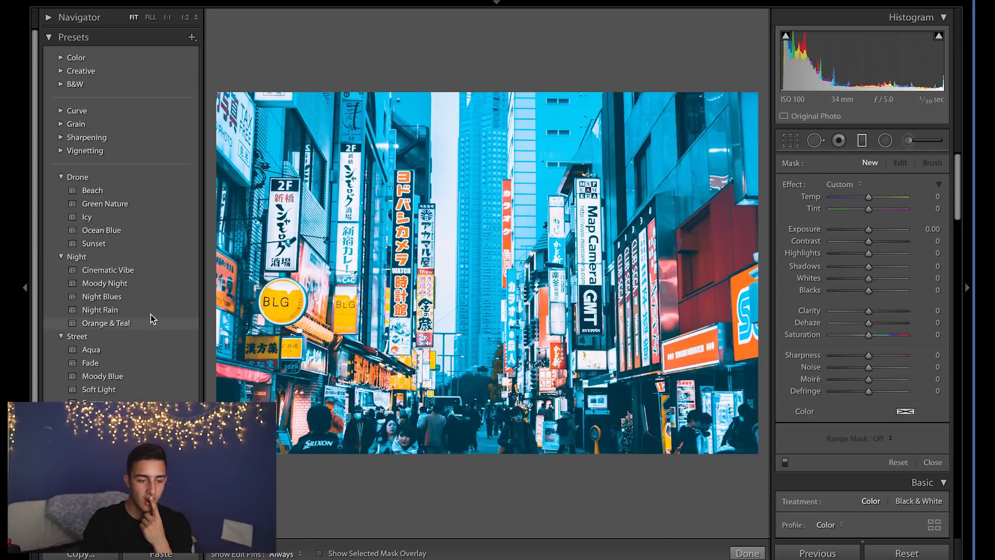
left_click(144, 271)
scroll(893, 310, "down", 5)
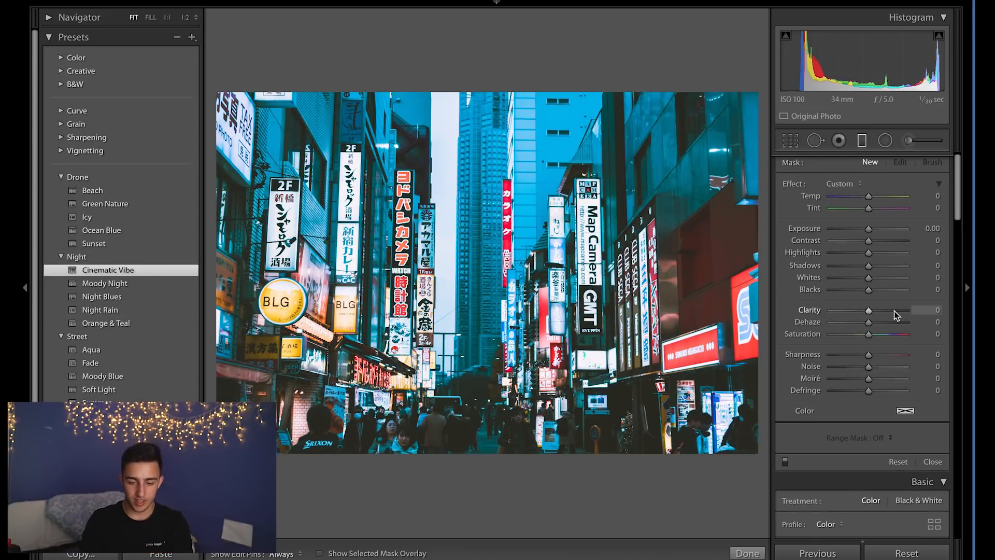
Compare the edited Tokyo street photo with its before view while reviewing the Basic settings.
scroll(894, 310, "down", 3)
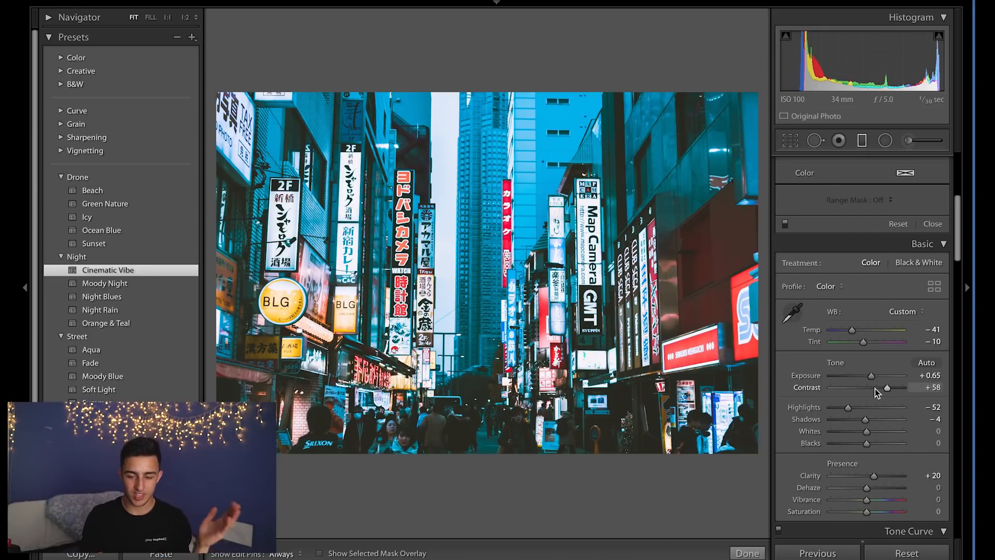
scroll(875, 387, "down", 1)
key("backslash")
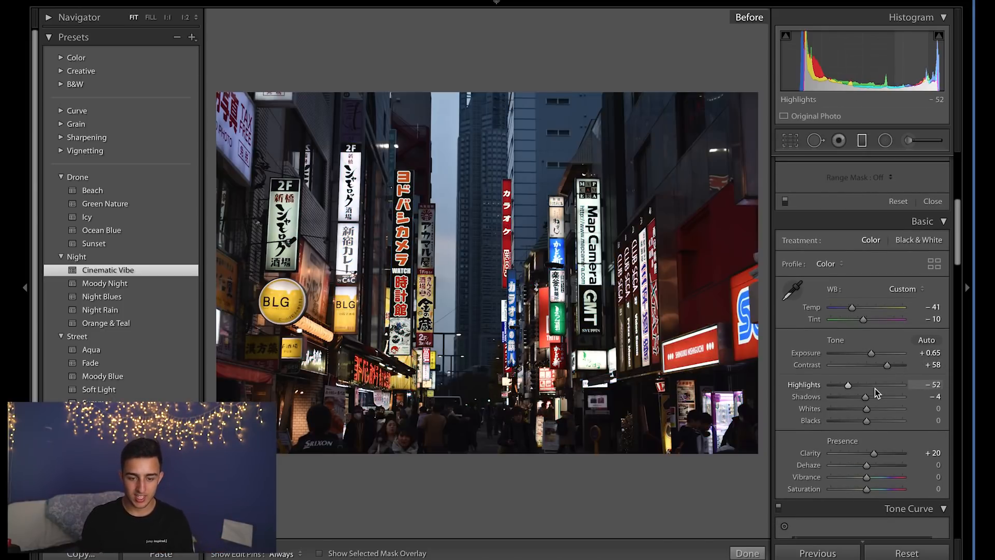
key("backslash")
Inspect the preset's Blue, Orange and Yellow HSL settings and compare against the before view.
scroll(874, 387, "down", 7)
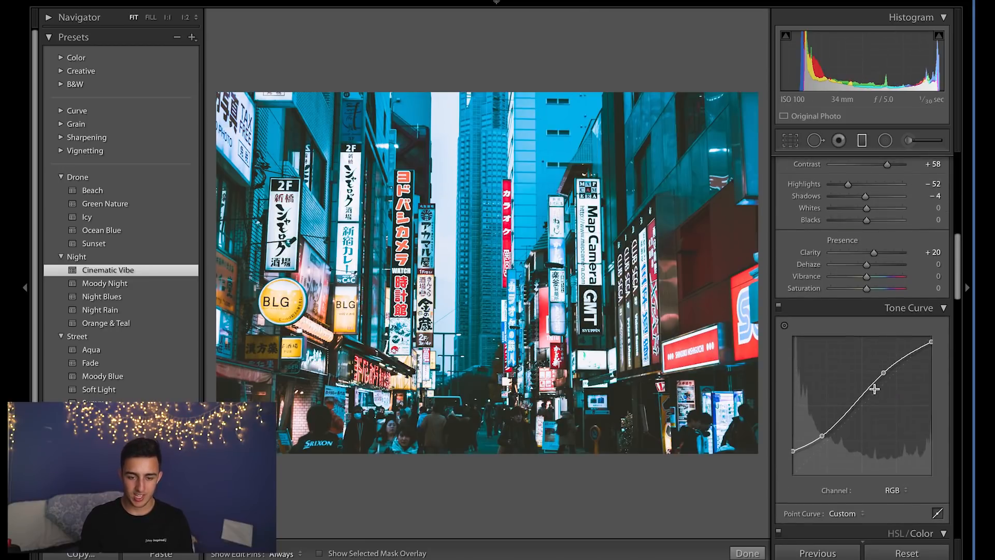
scroll(874, 389, "down", 3)
left_click(878, 477)
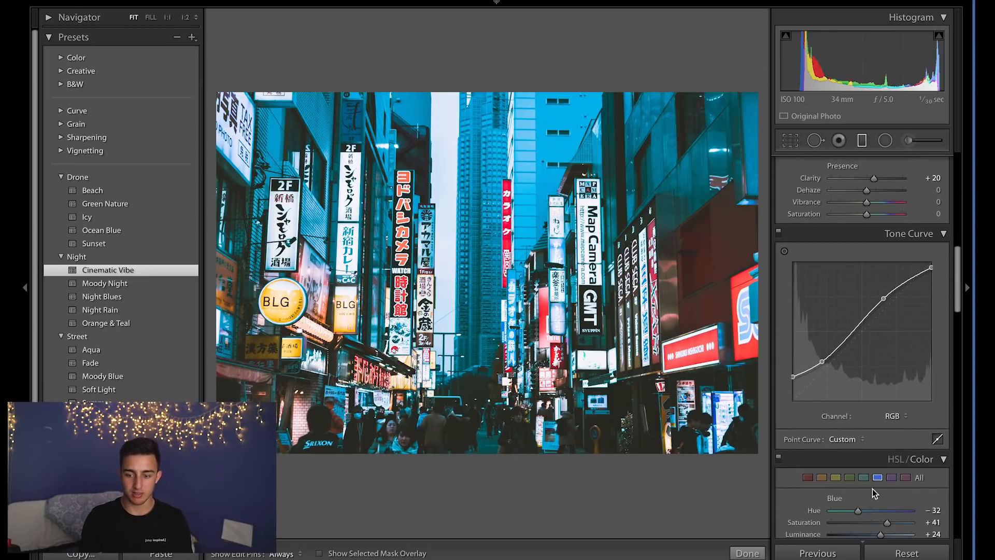
scroll(871, 414, "down", 6)
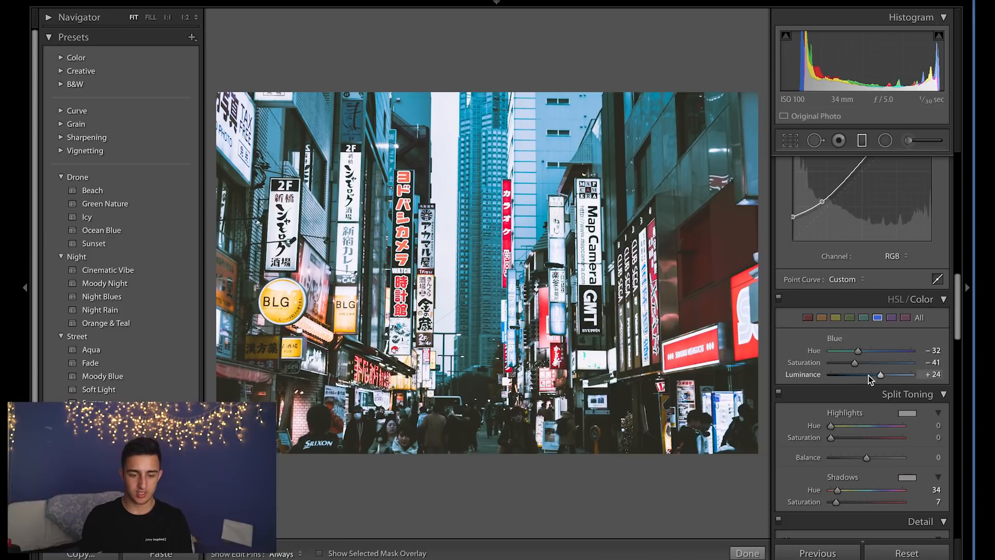
left_click(823, 316)
left_click(836, 317)
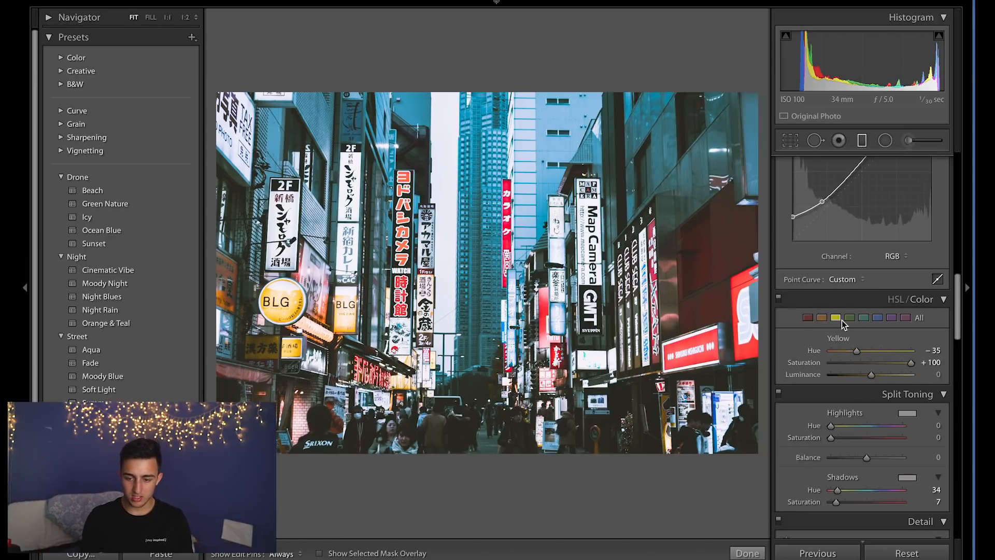
key("backslash")
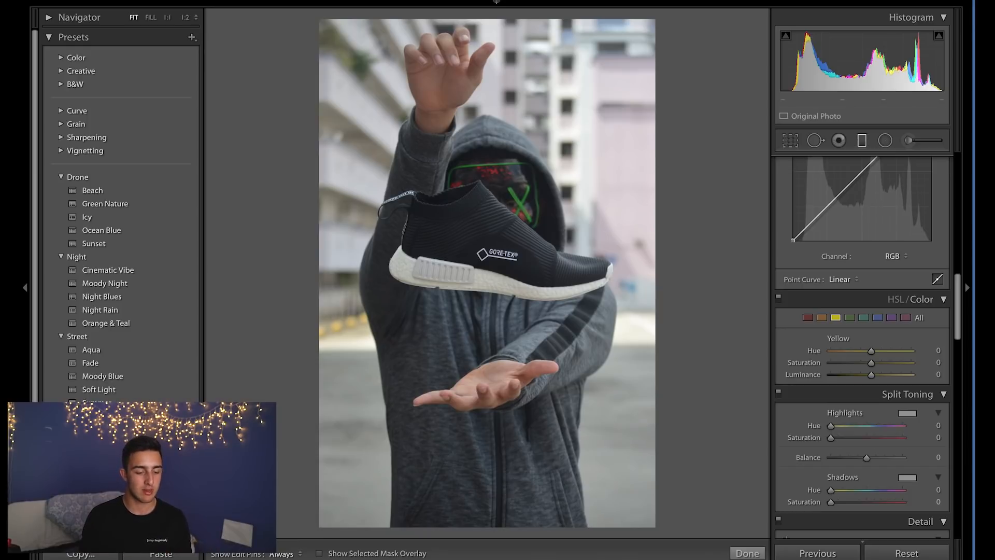
Apply a preset from the Street group to the hooded sneaker photo and compare it with the before view.
left_click(98, 429)
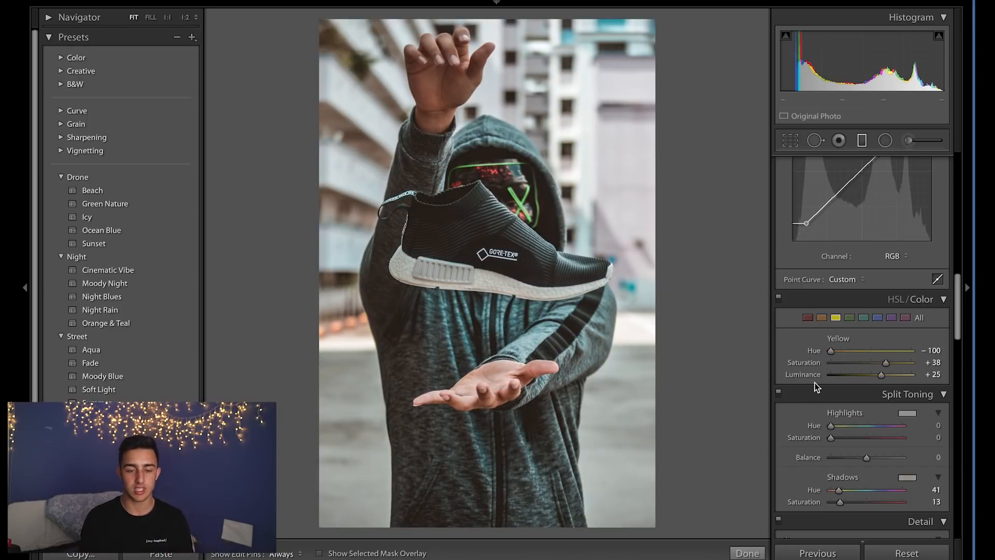
key("backslash")
key("backslash")
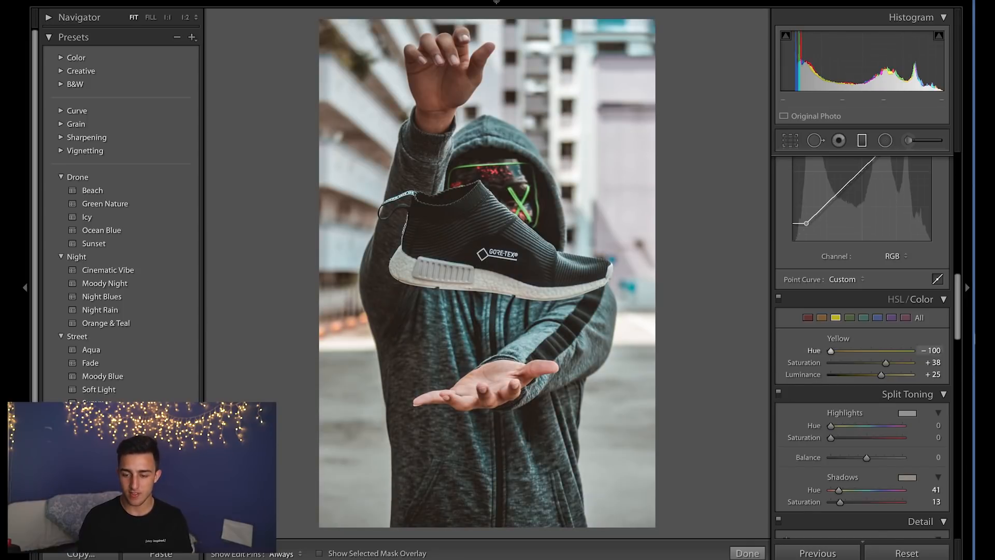
Zoom in to check detail, then set the Blue hue to -3 and saturation to +100 in HSL.
left_click(478, 328)
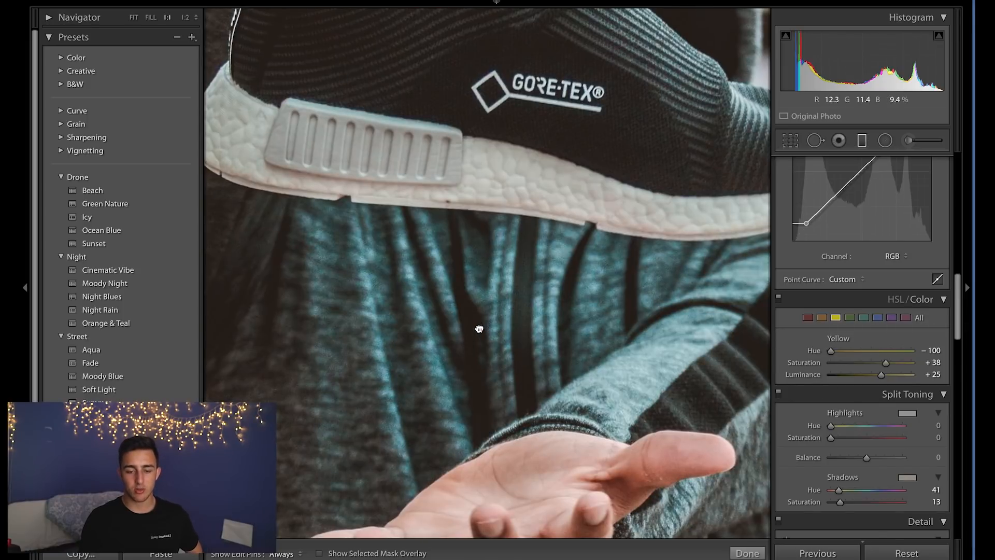
left_click(478, 328)
left_click(877, 318)
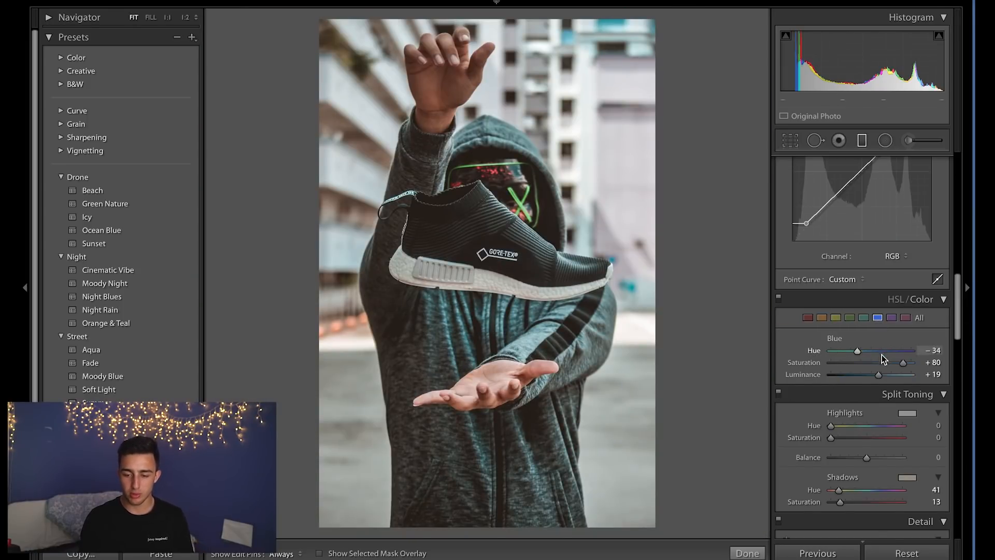
key("backslash")
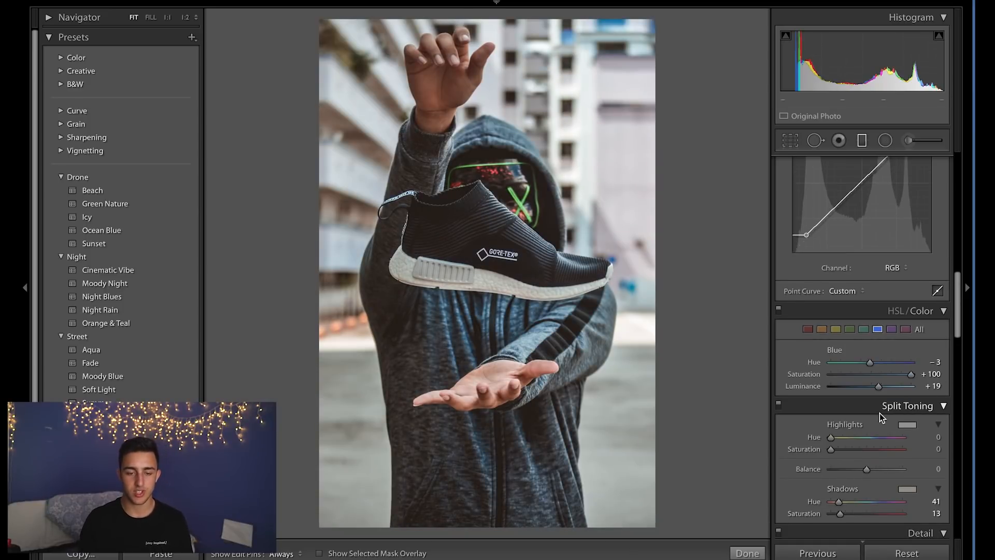
Draw a radial filter around the sneaker with exposure -1.03, recentre it and widen it beyond the frame.
scroll(870, 337, "up", 6)
scroll(865, 298, "up", 5)
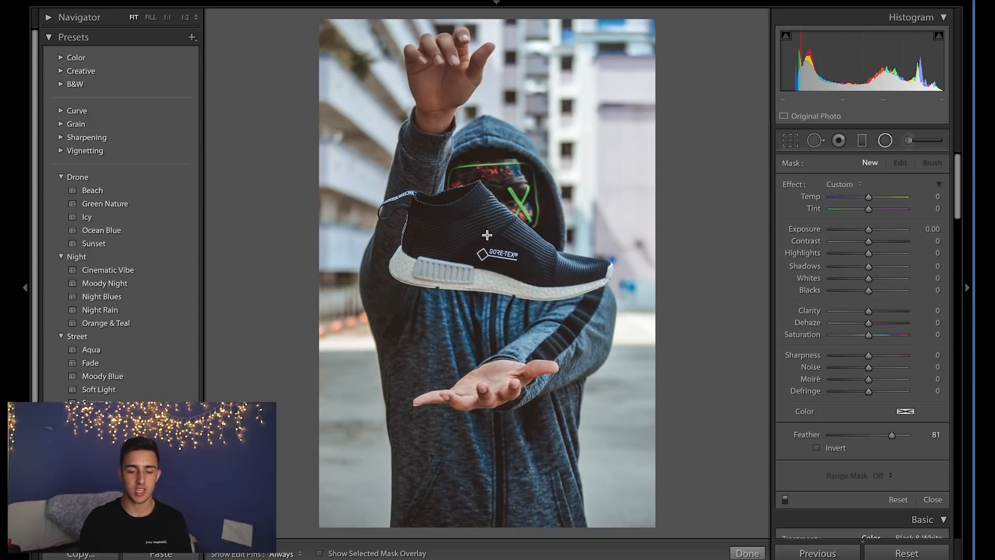
left_click_drag(438, 232, 586, 503)
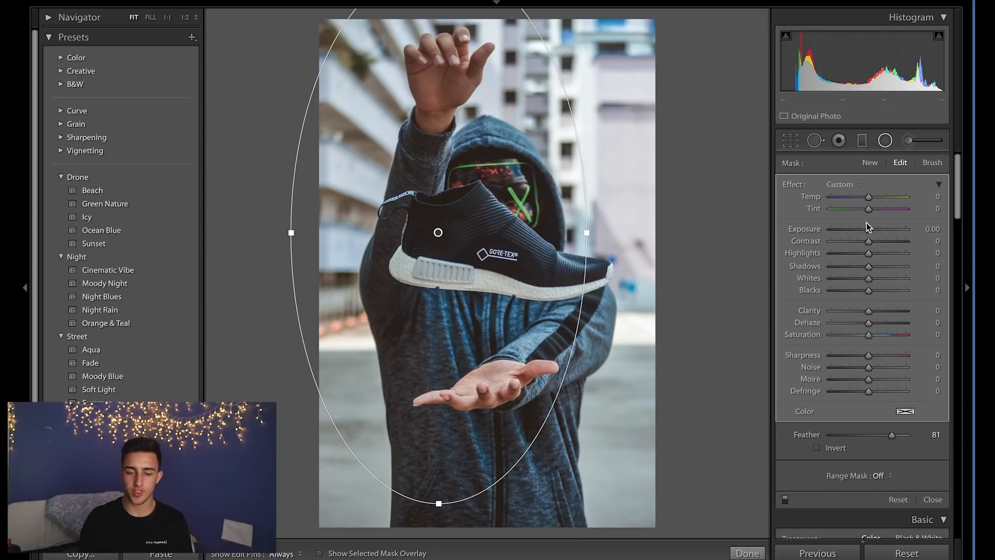
left_click_drag(865, 227, 859, 229)
left_click_drag(438, 232, 478, 264)
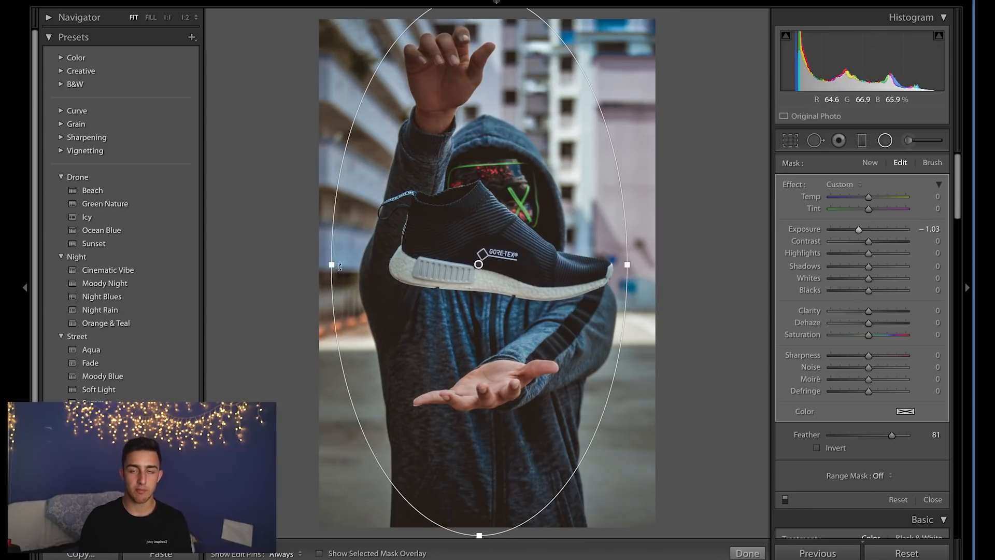
left_click_drag(334, 266, 207, 265)
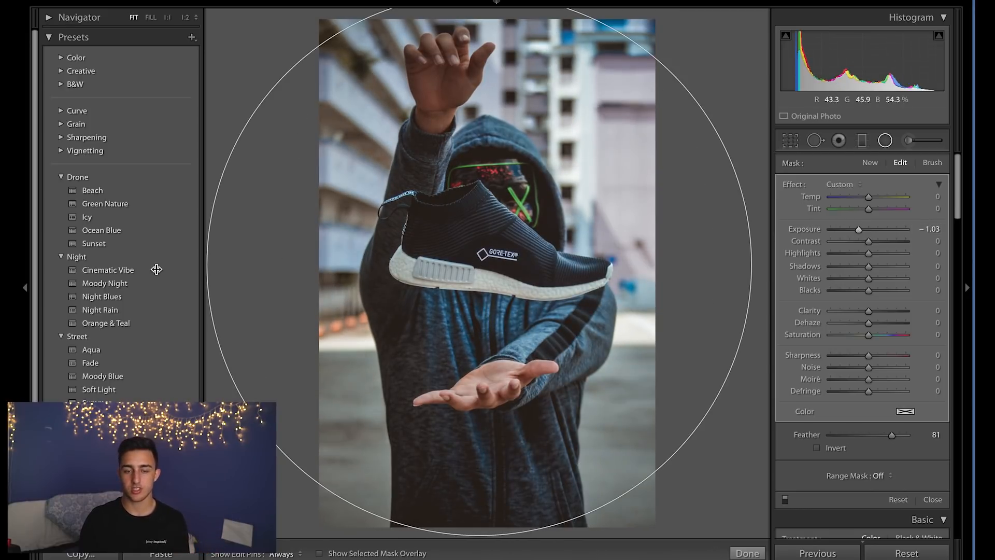